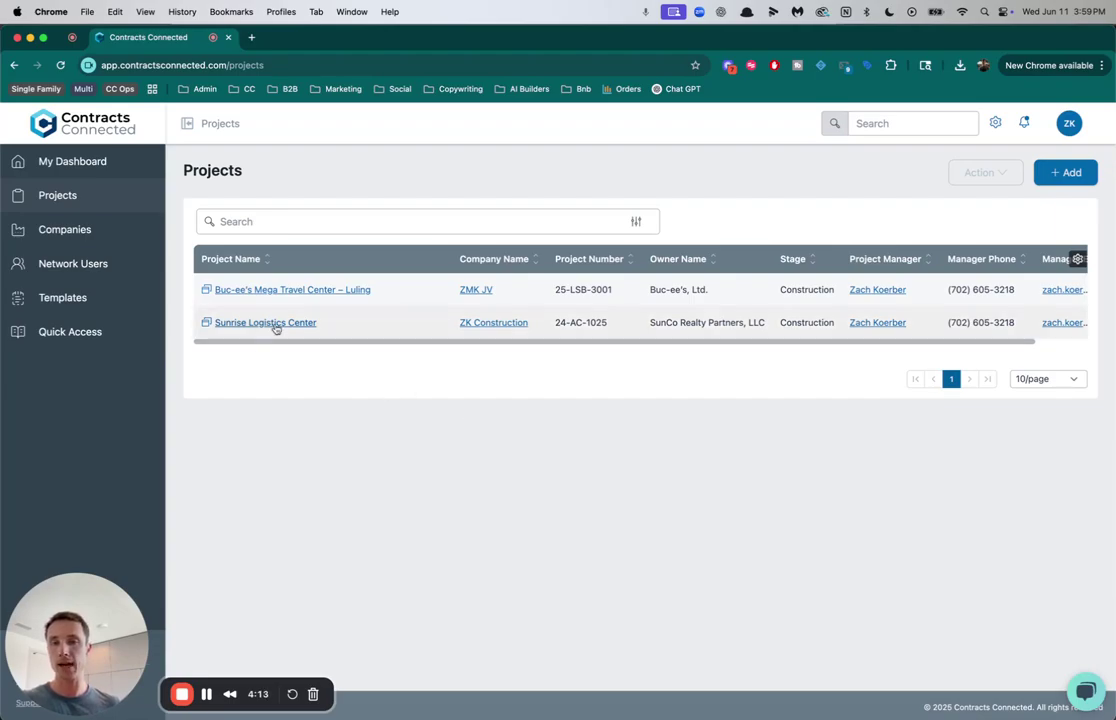
Switch to the vendor's incognito browser window and open the Sunrise Logistics Center Certificate of Insurance task
key(ctrl+Up)
click(376, 344)
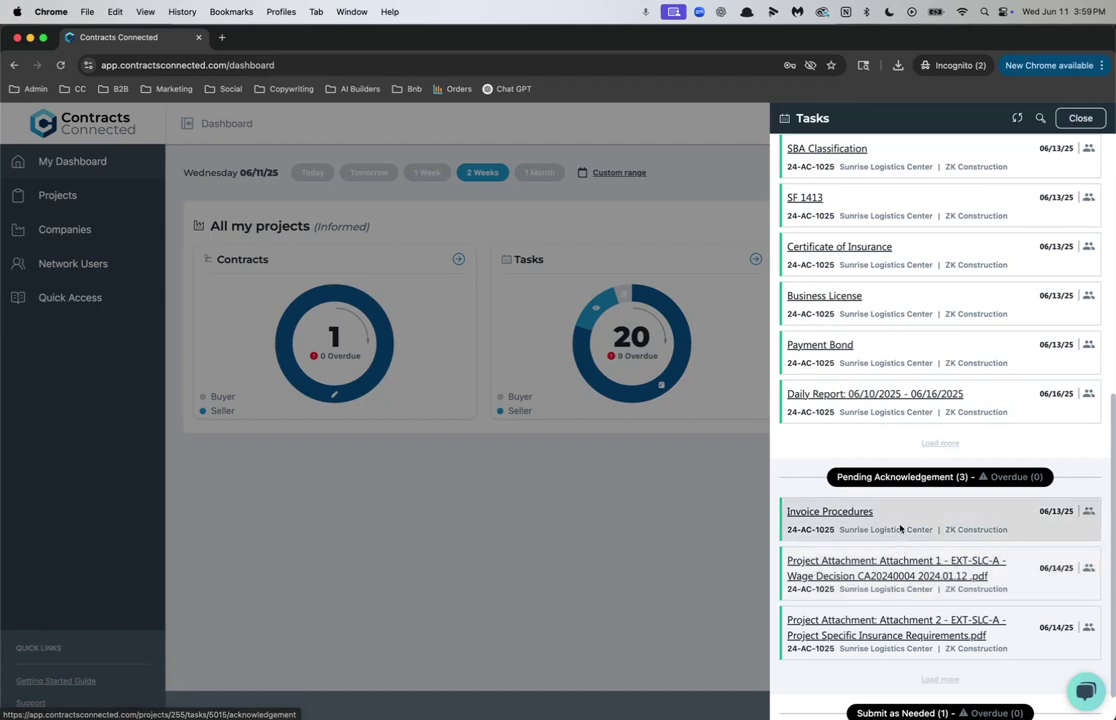
click(862, 250)
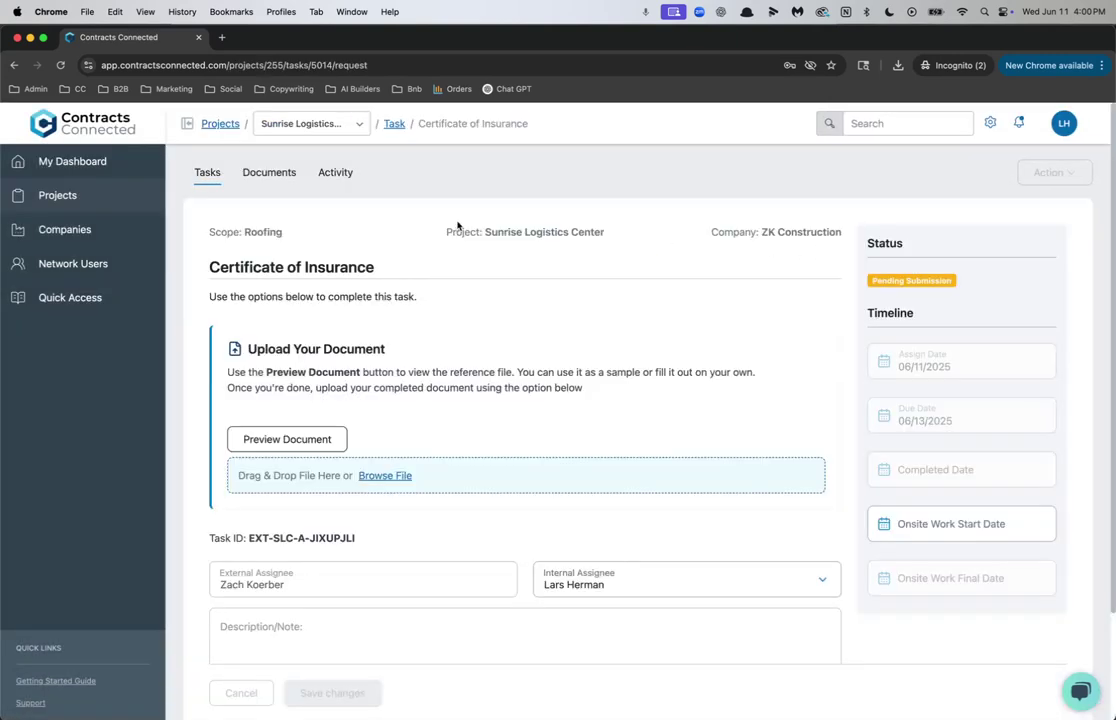
Preview the task's reference document, close it, and upload the downloaded Insurance Sample.pdf as the completed certificate
click(321, 441)
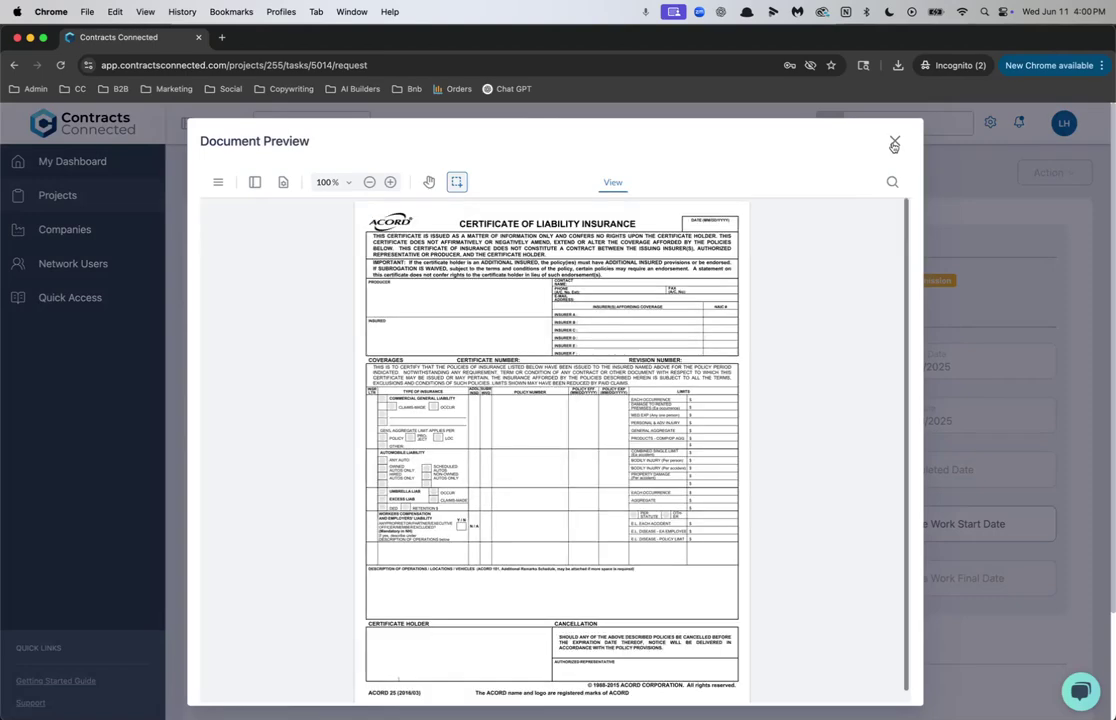
click(894, 143)
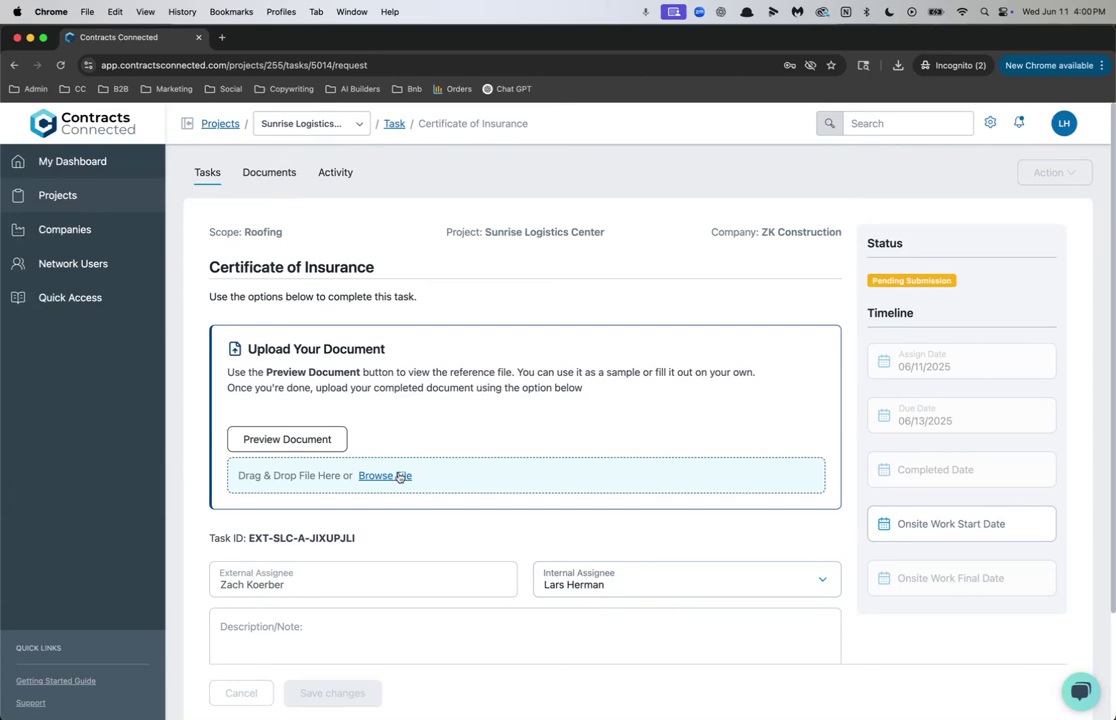
click(898, 66)
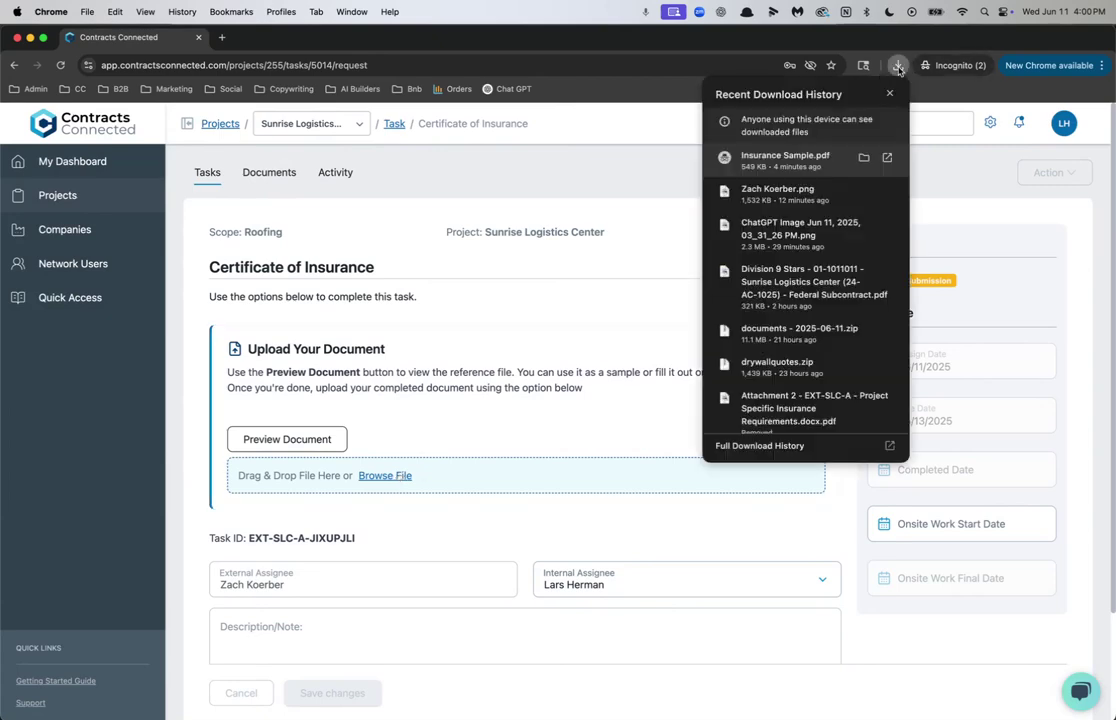
drag(770, 158, 312, 482)
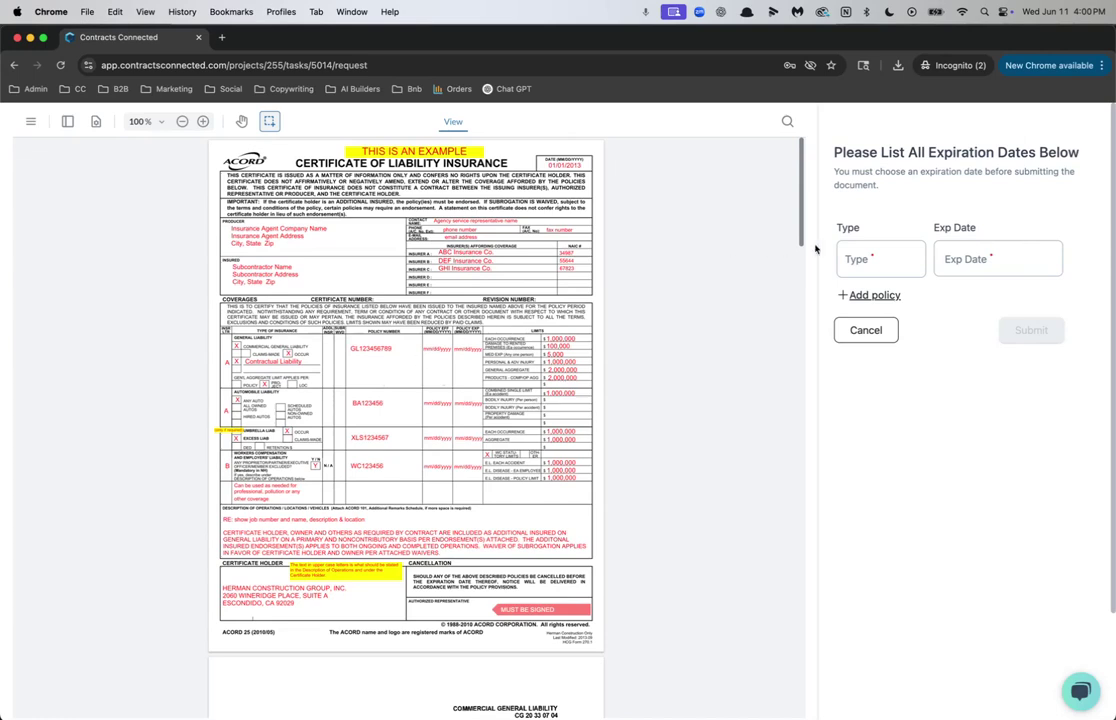
Enter the first policy as type GL with expiration date 05/13/2026
click(877, 261)
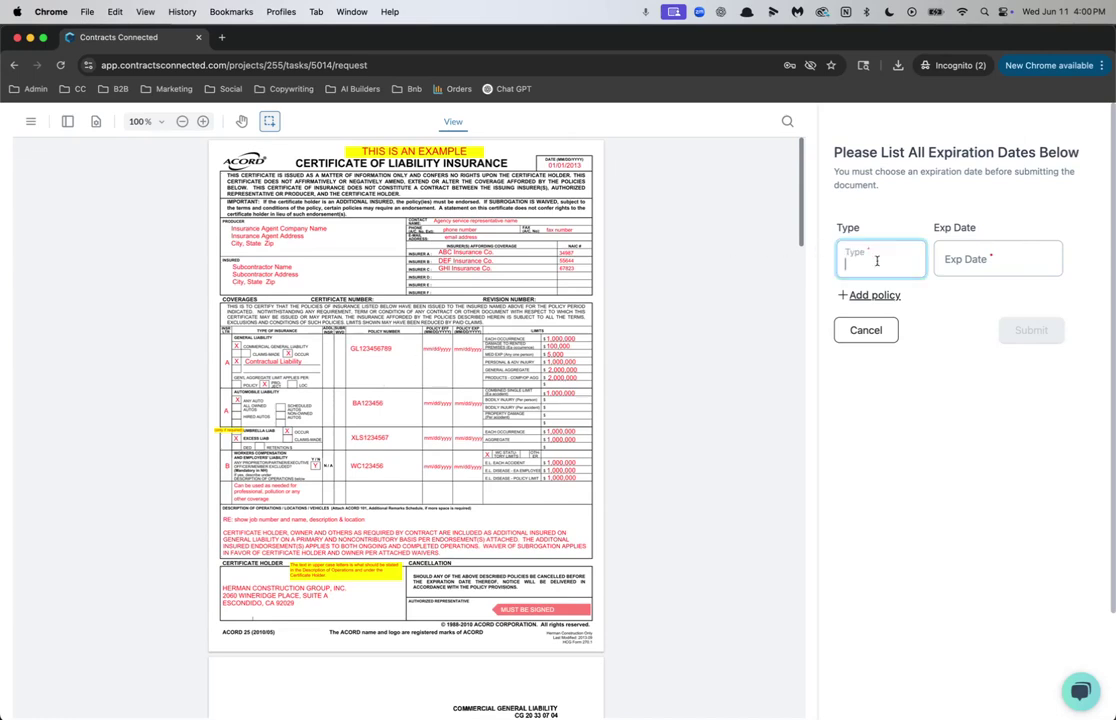
text(GL)
click(1035, 263)
click(1022, 296)
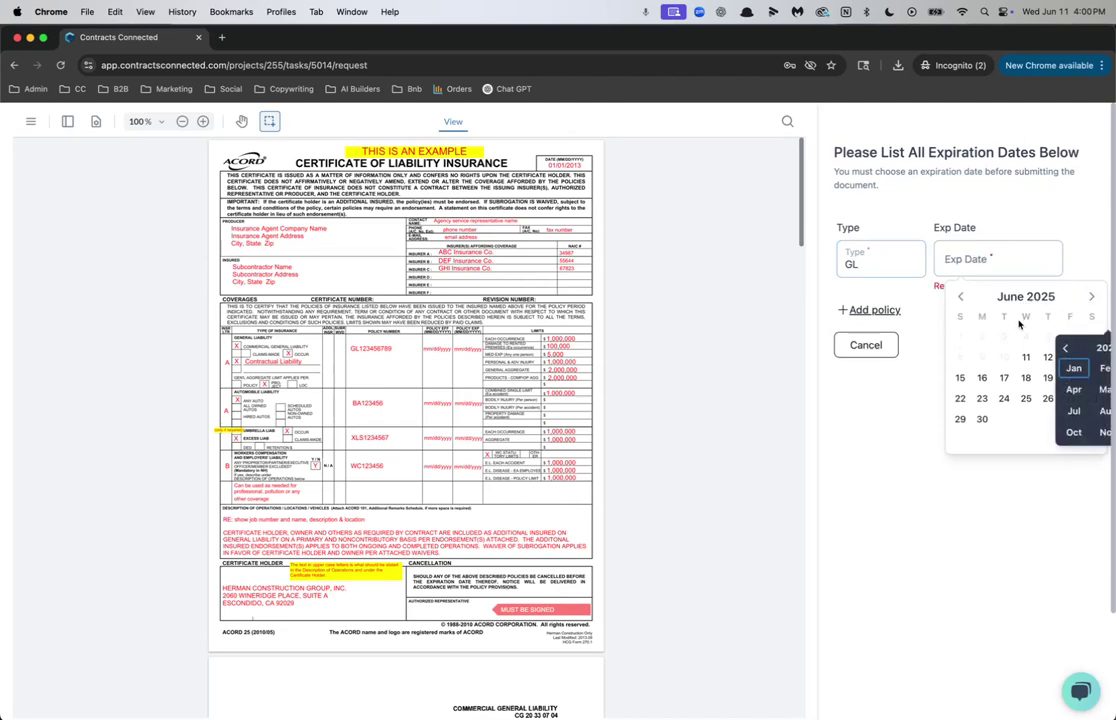
click(1026, 347)
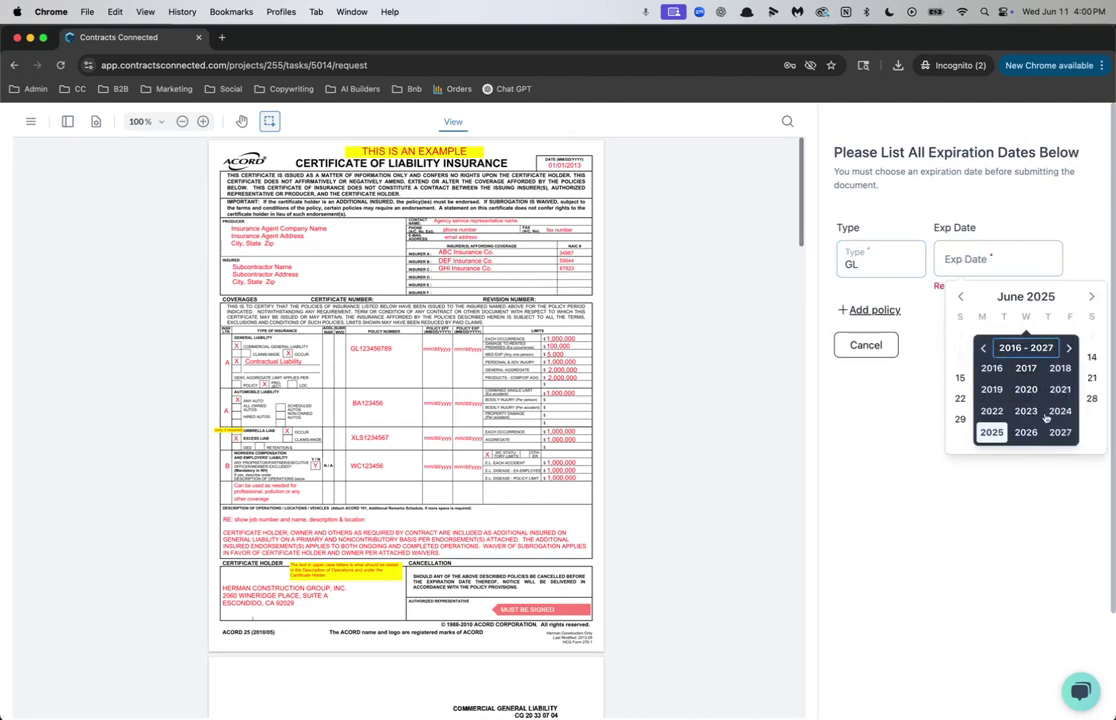
click(1026, 432)
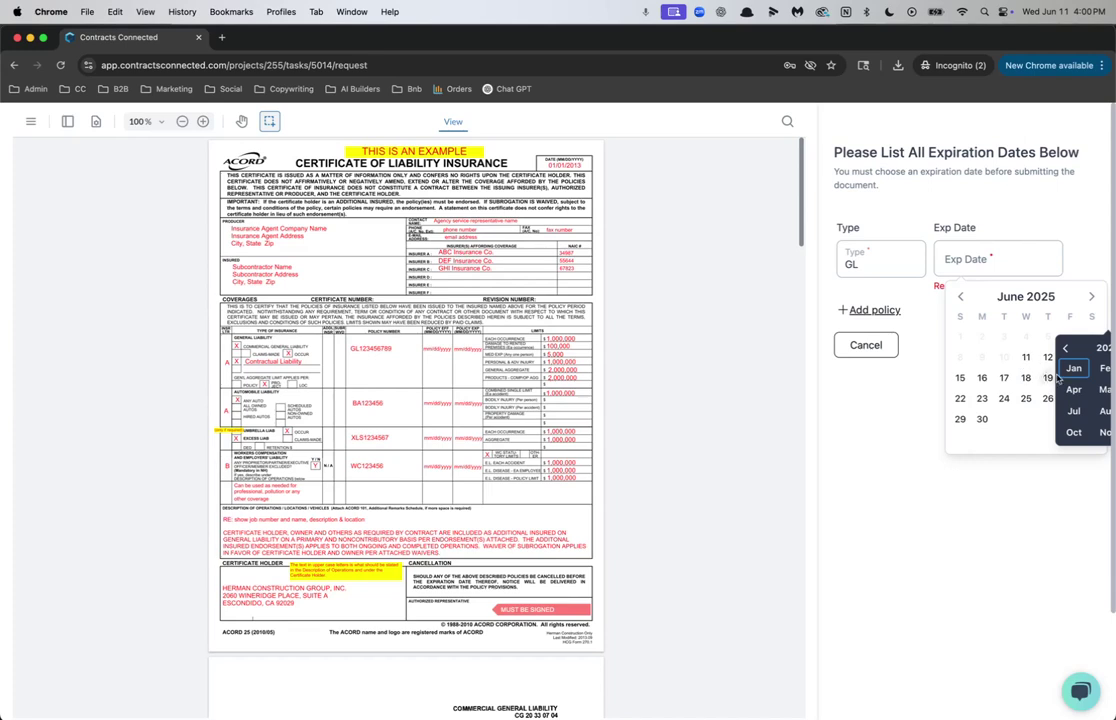
click(1024, 389)
click(1026, 378)
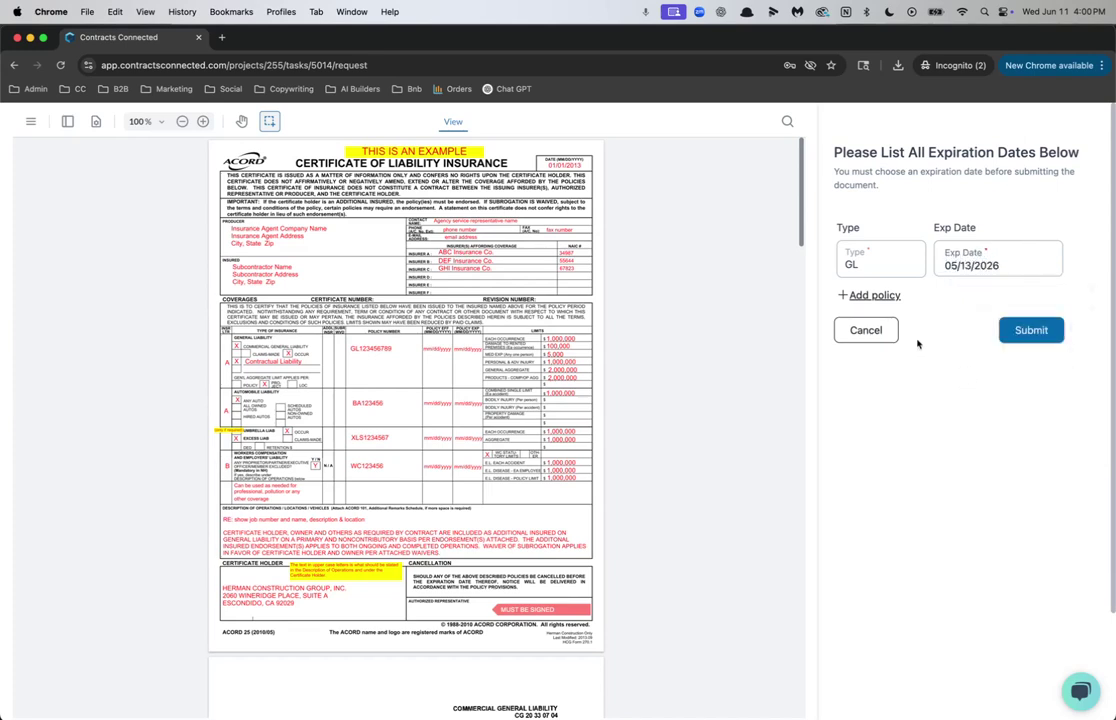
Add a second policy of type Auto with expiration date 11/12/2025
click(872, 295)
click(872, 297)
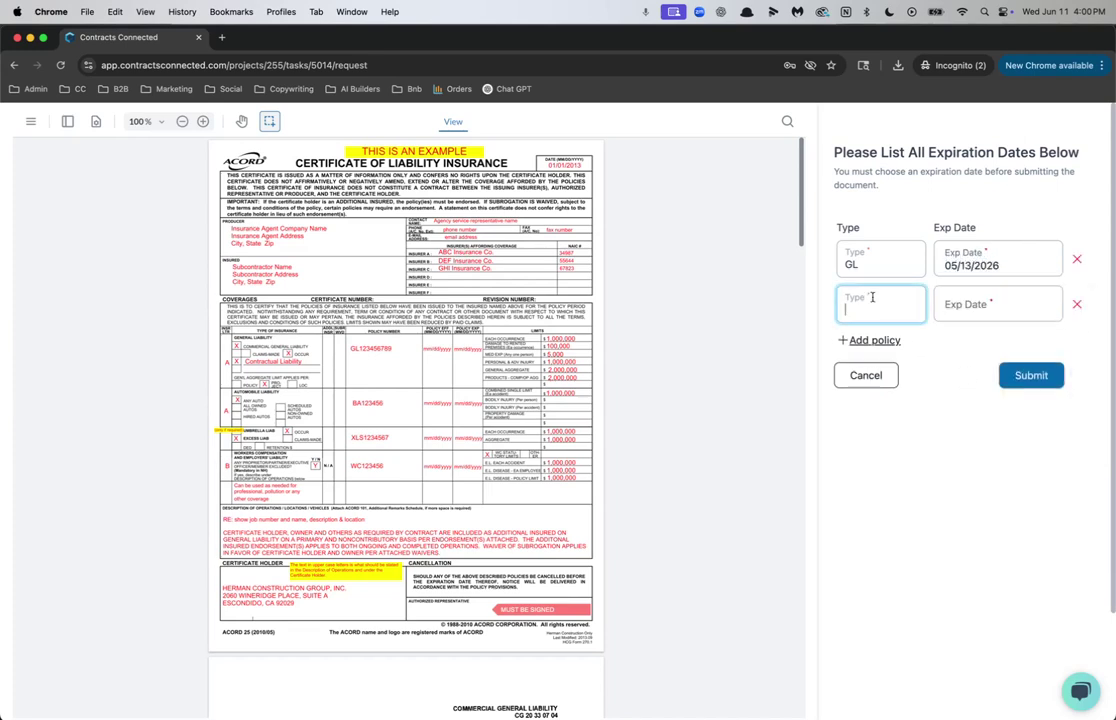
text(Au)
click(970, 304)
click(1088, 342)
click(1088, 342)
click(1088, 342)
click(1088, 342)
click(1088, 342)
click(1026, 422)
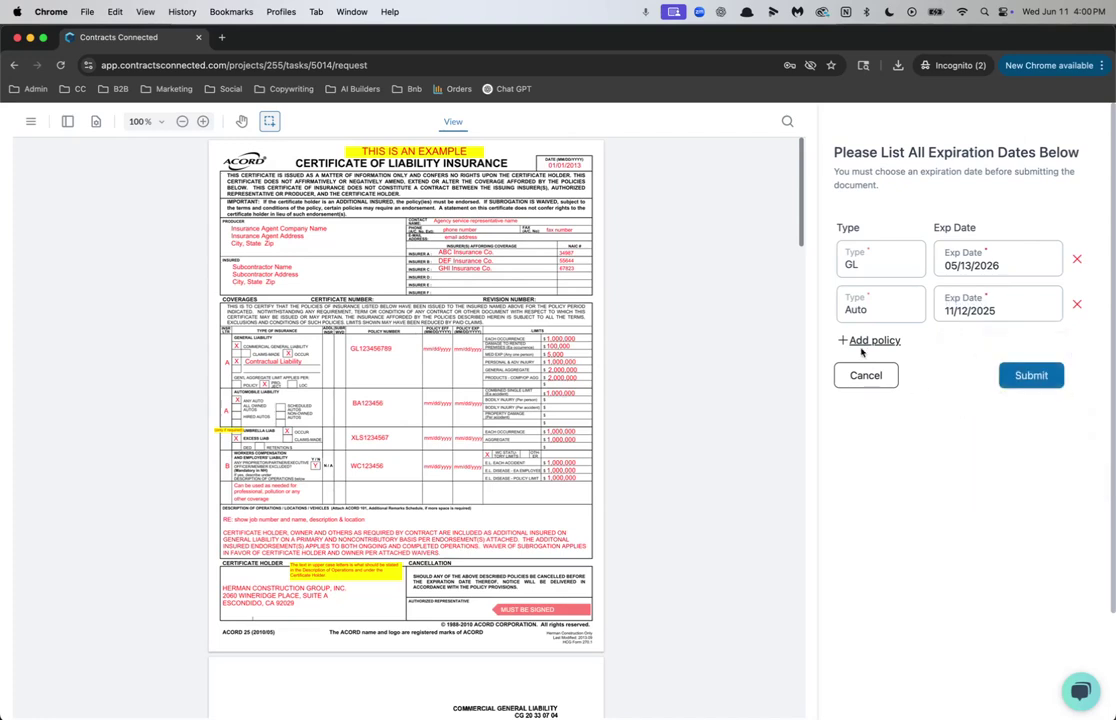
Add a third policy of type Other with expiration date 01/21/2026
click(860, 342)
click(866, 347)
text(Other)
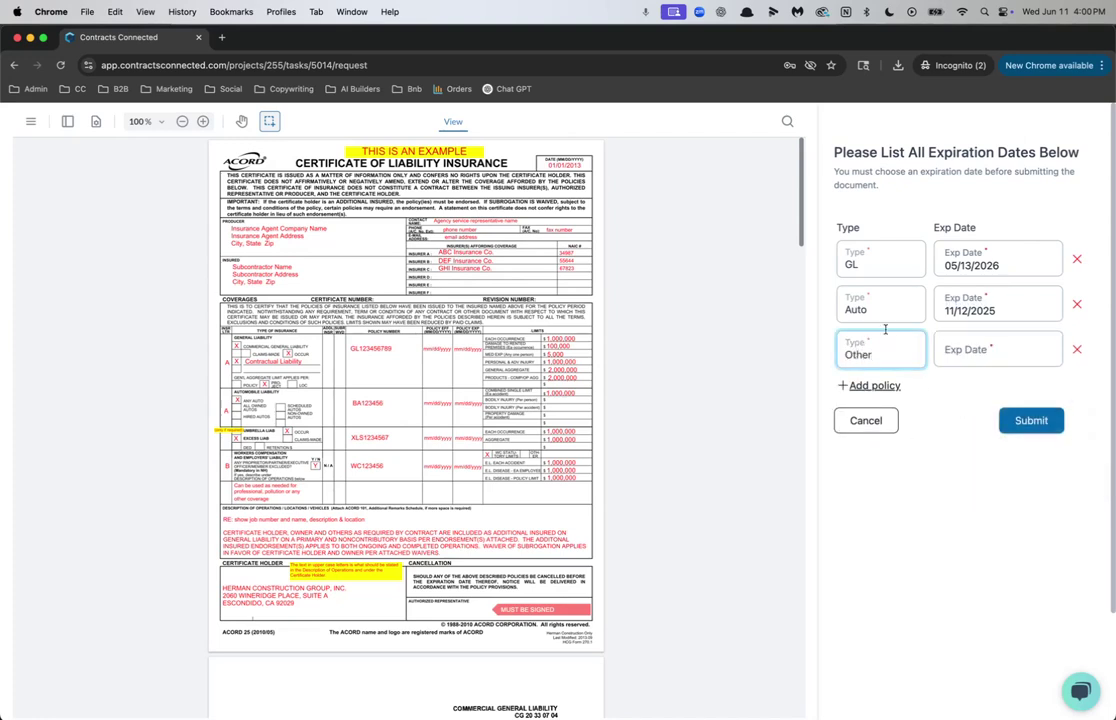
click(990, 350)
click(1088, 393)
click(1088, 393)
click(1088, 393)
click(1088, 393)
click(1088, 393)
click(1088, 393)
click(1088, 393)
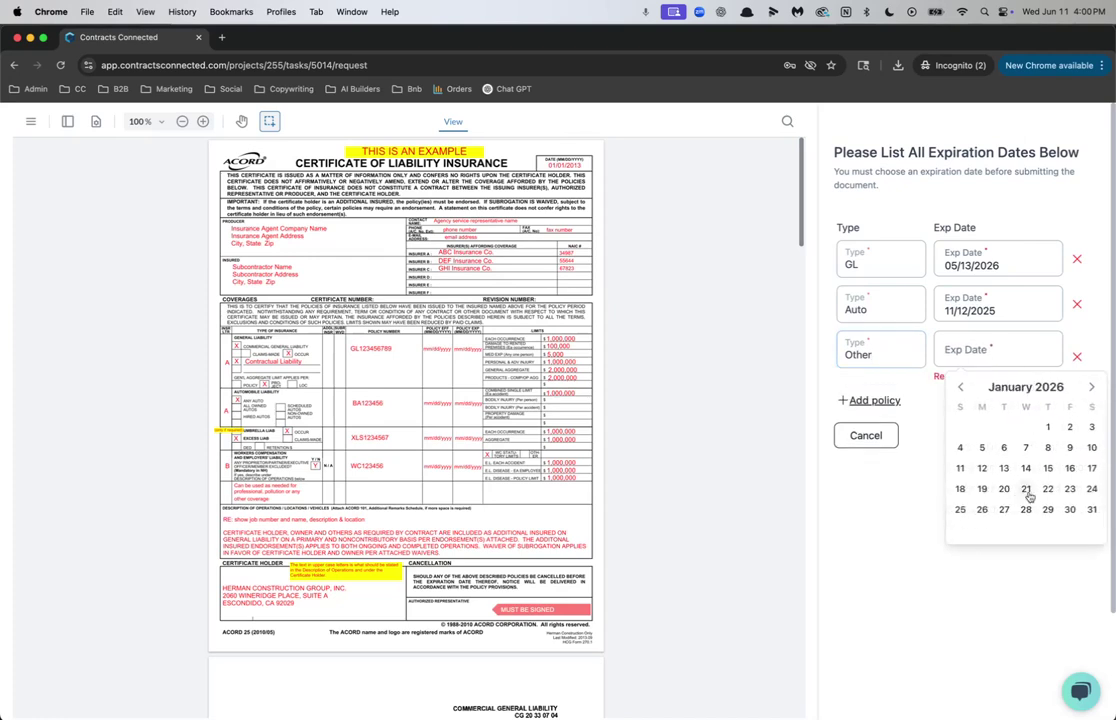
click(1026, 489)
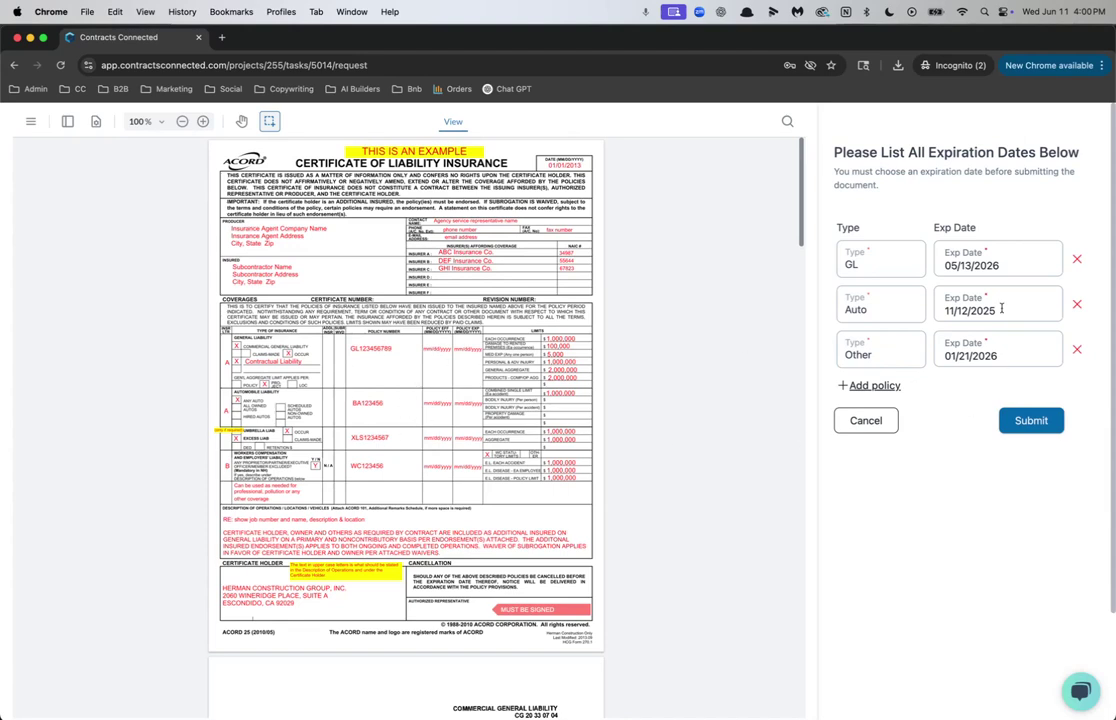
Submit the certificate with its policy expiration dates for approval and review the Policies table on the task page
click(1030, 420)
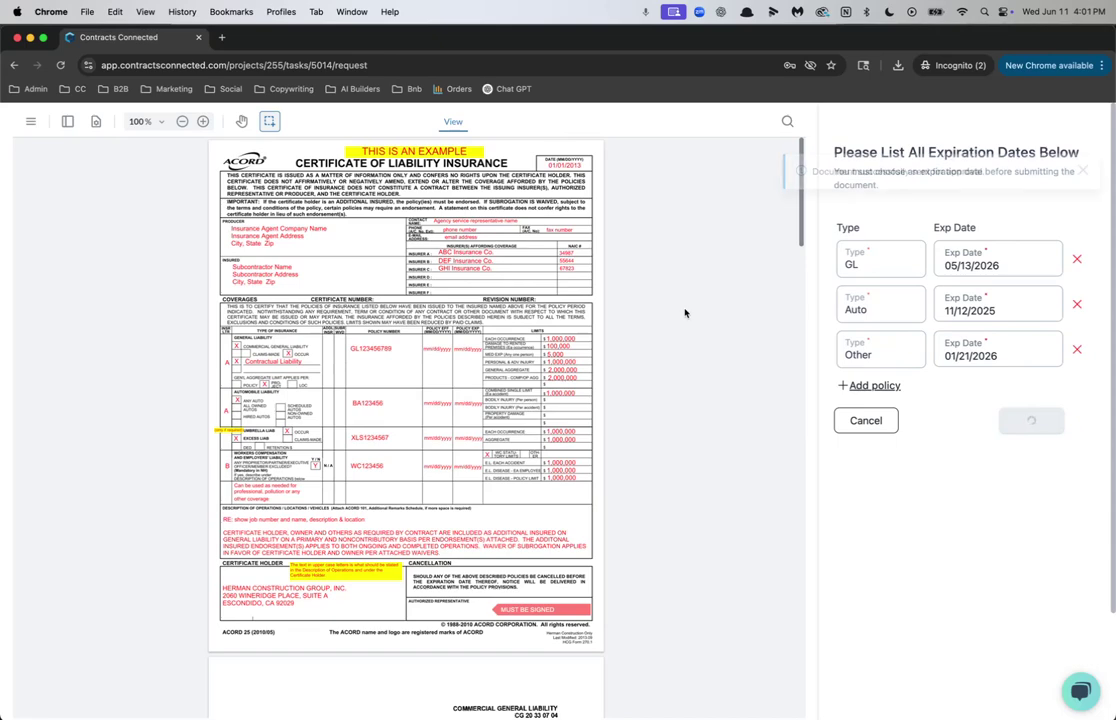
scroll(680, 313, down, 4)
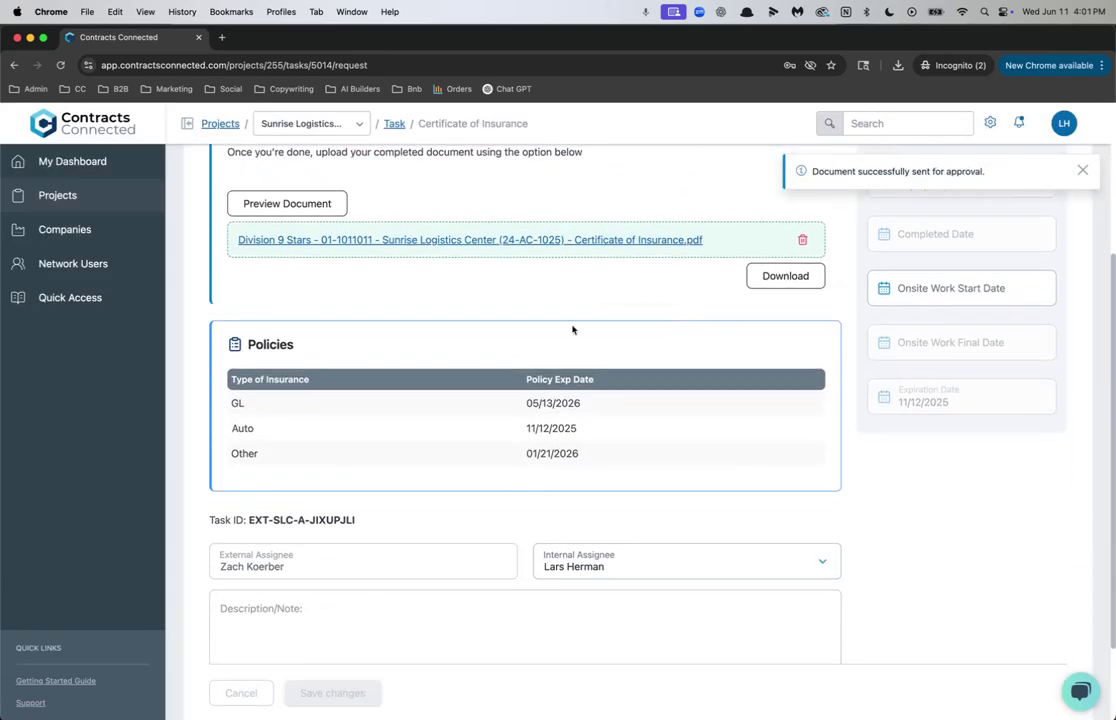
scroll(336, 411, up, 2)
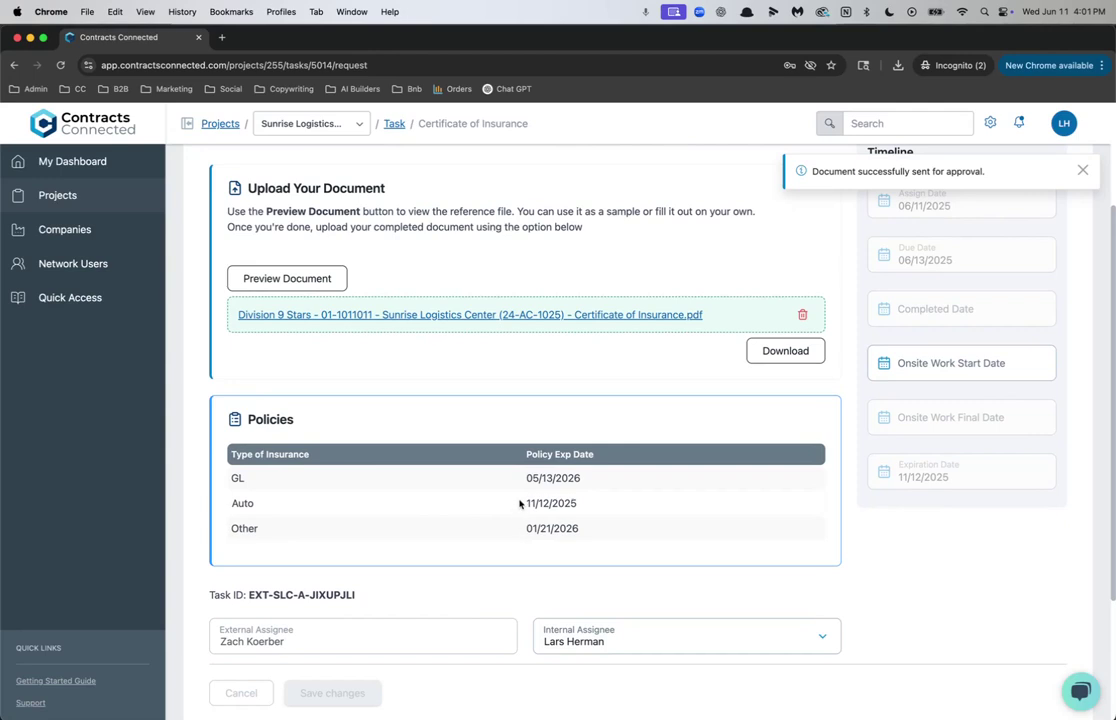
scroll(520, 503, up, 4)
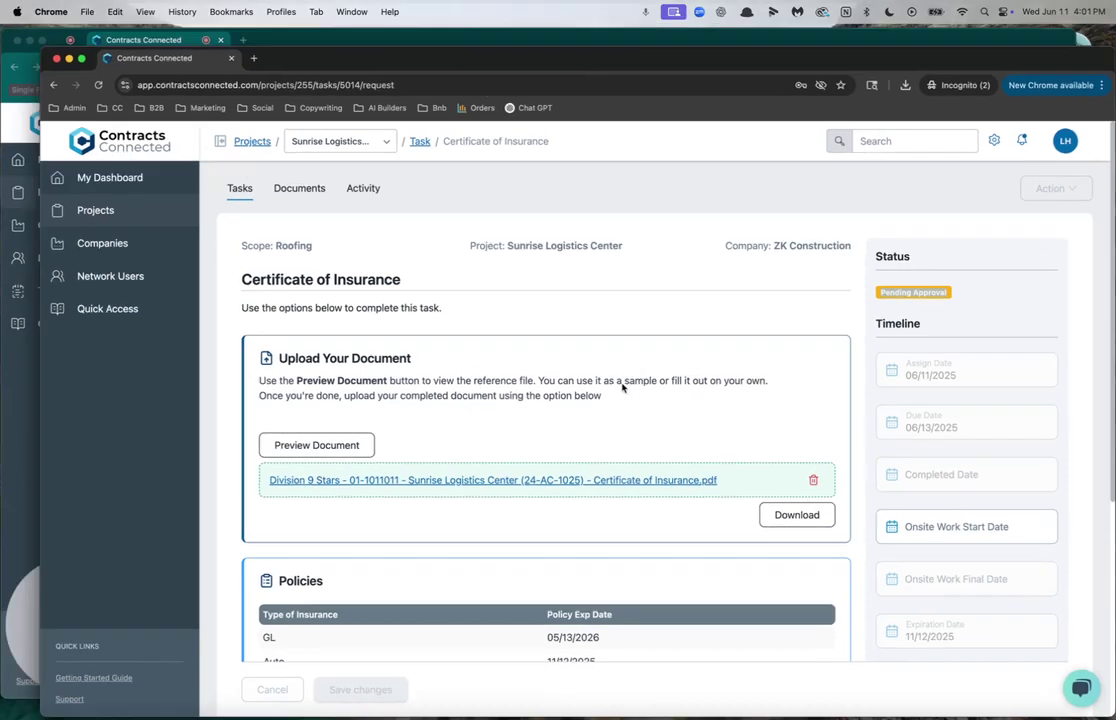
Switch to the project manager's browser window and open the pending-approval Certificate of Insurance task from My Tasks on the dashboard
key(ctrl+Up)
click(330, 349)
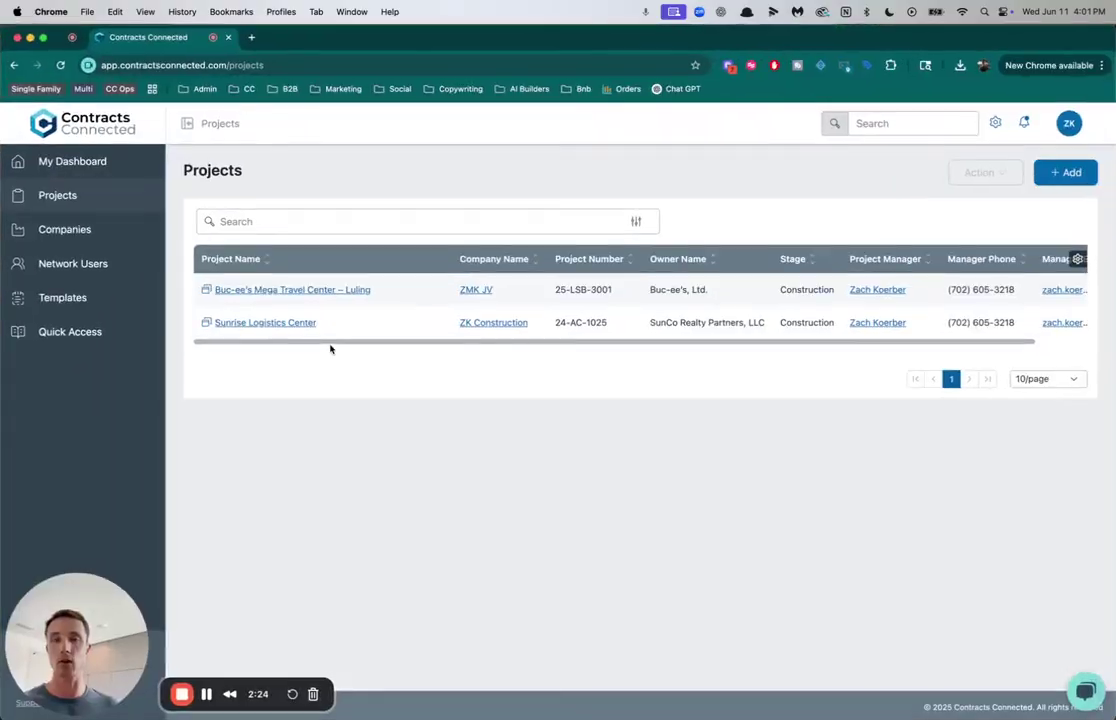
click(76, 161)
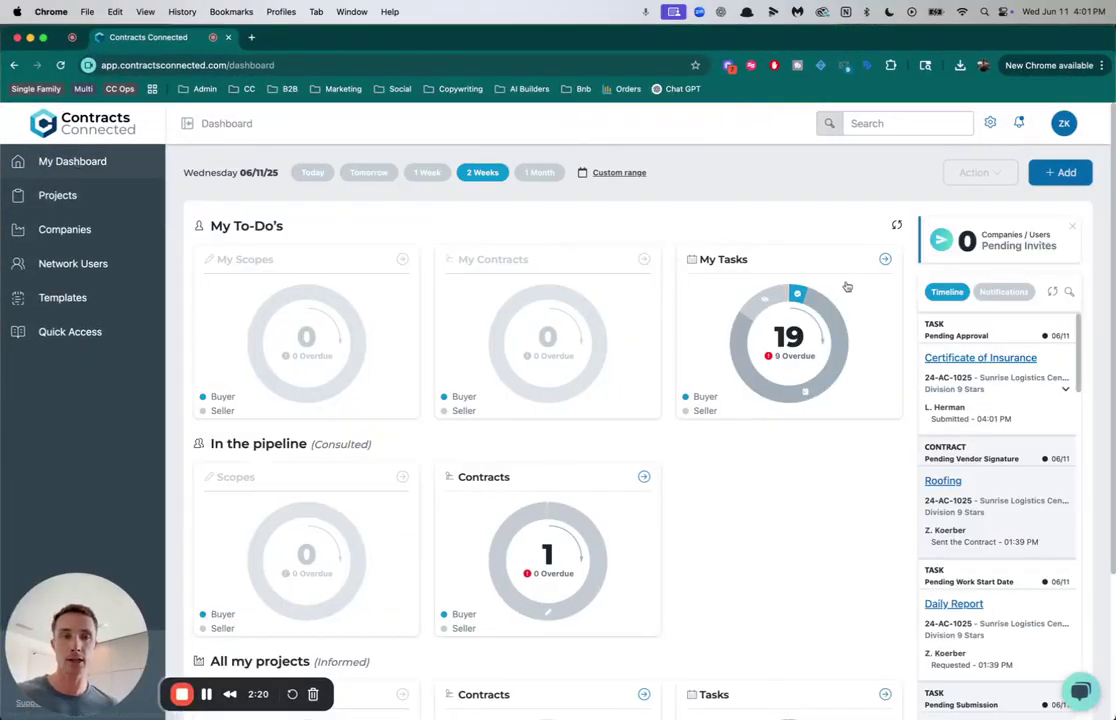
mouse_move(797, 296)
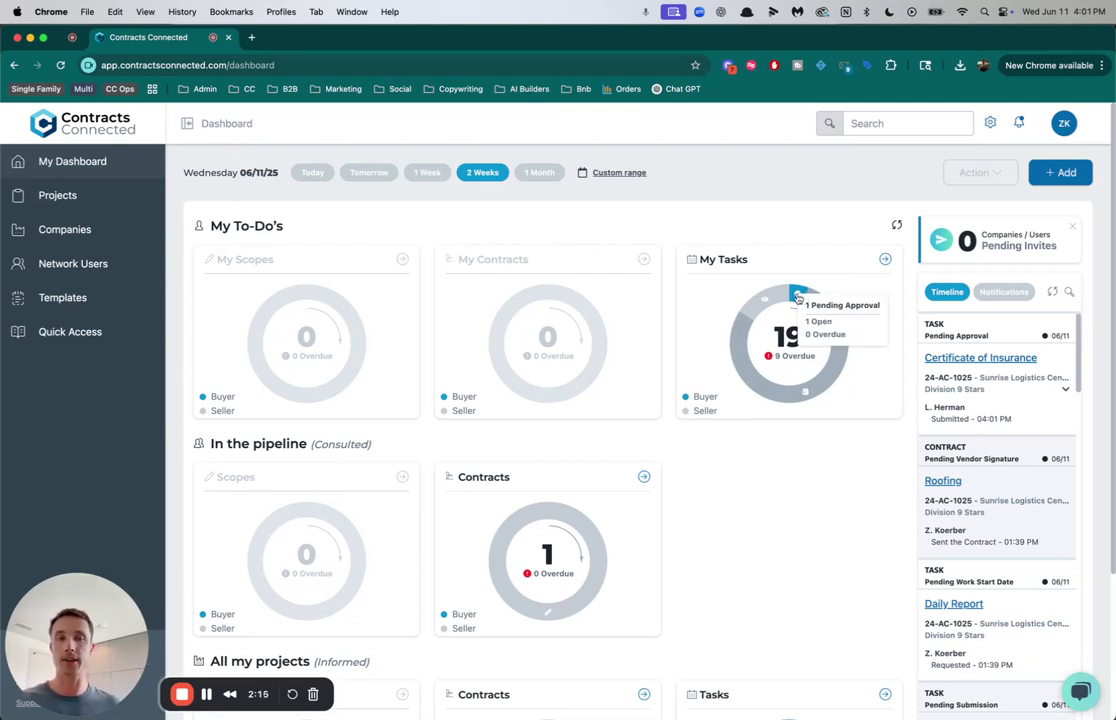
click(797, 296)
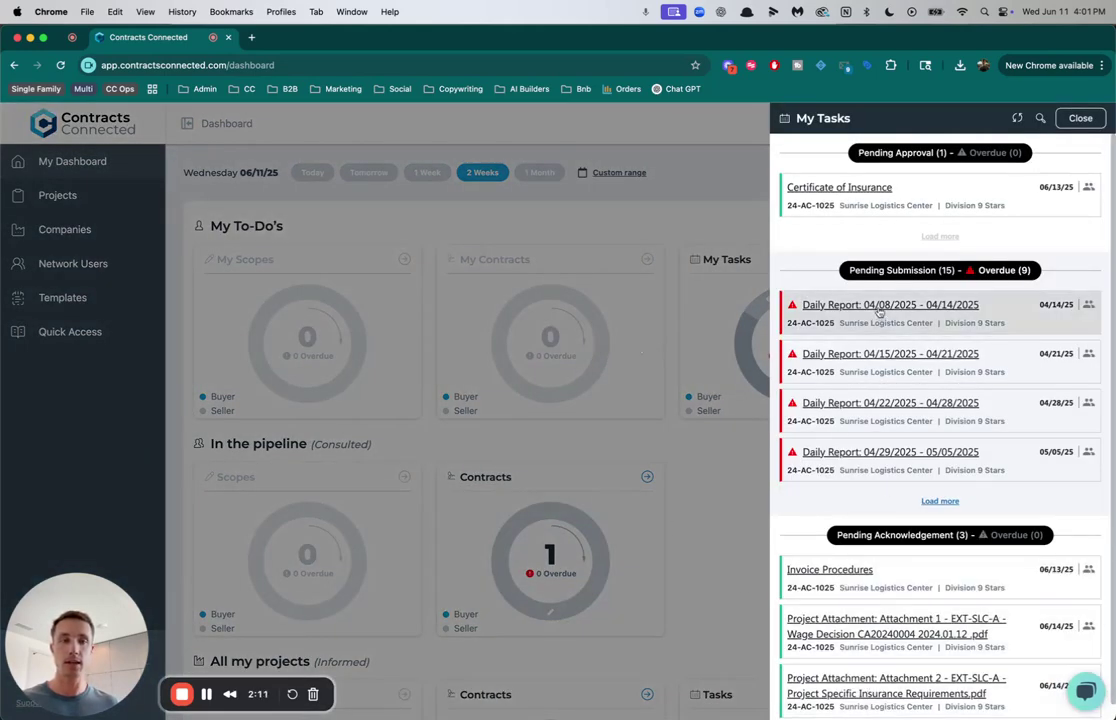
scroll(865, 460, down, 1)
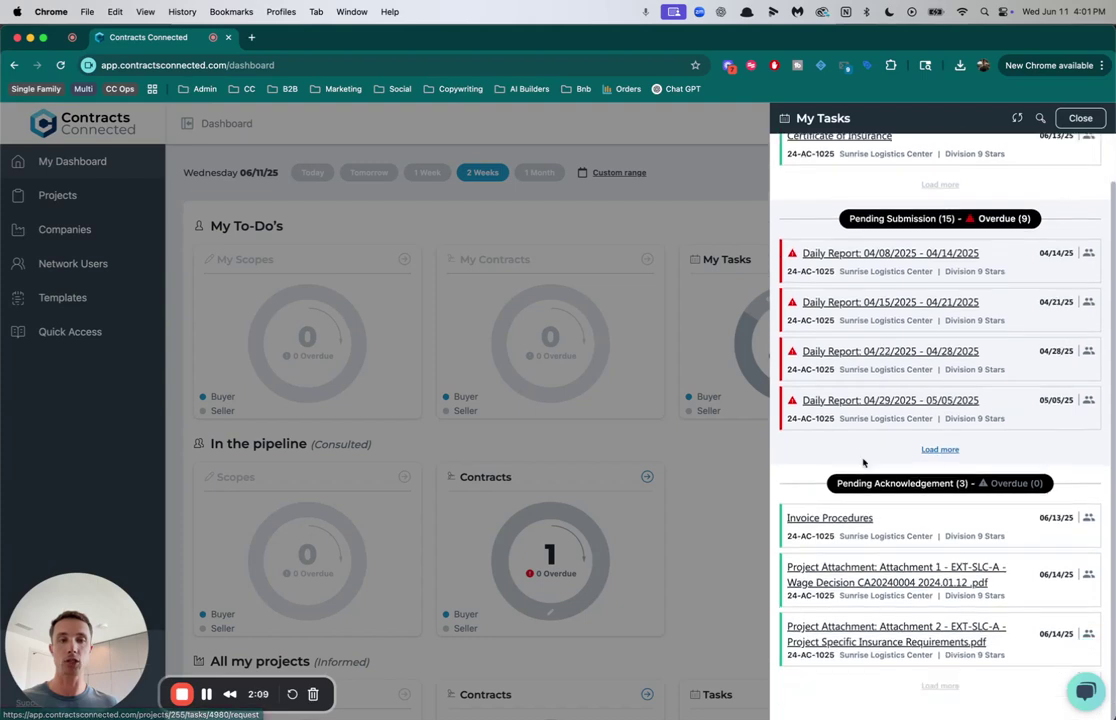
scroll(890, 605, up, 1)
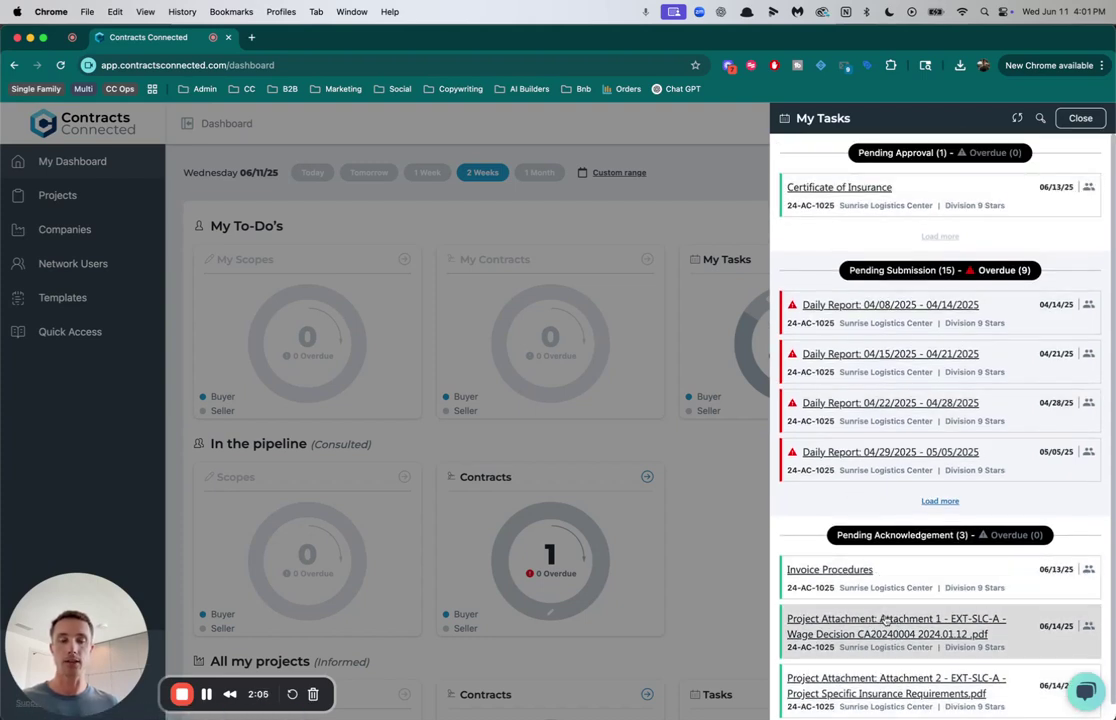
click(838, 189)
Examine the vendor's submitted Certificate of Insurance PDF, the policy expiration dates, and the task timeline's expiration date
scroll(664, 274, down, 3)
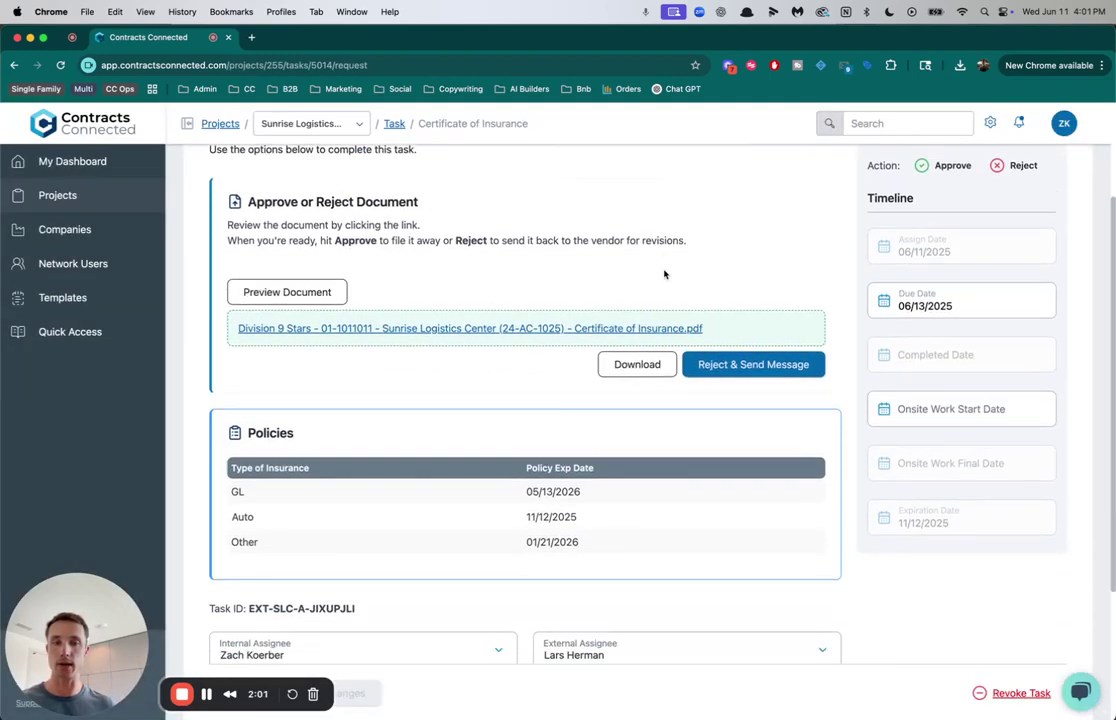
scroll(660, 268, up, 1)
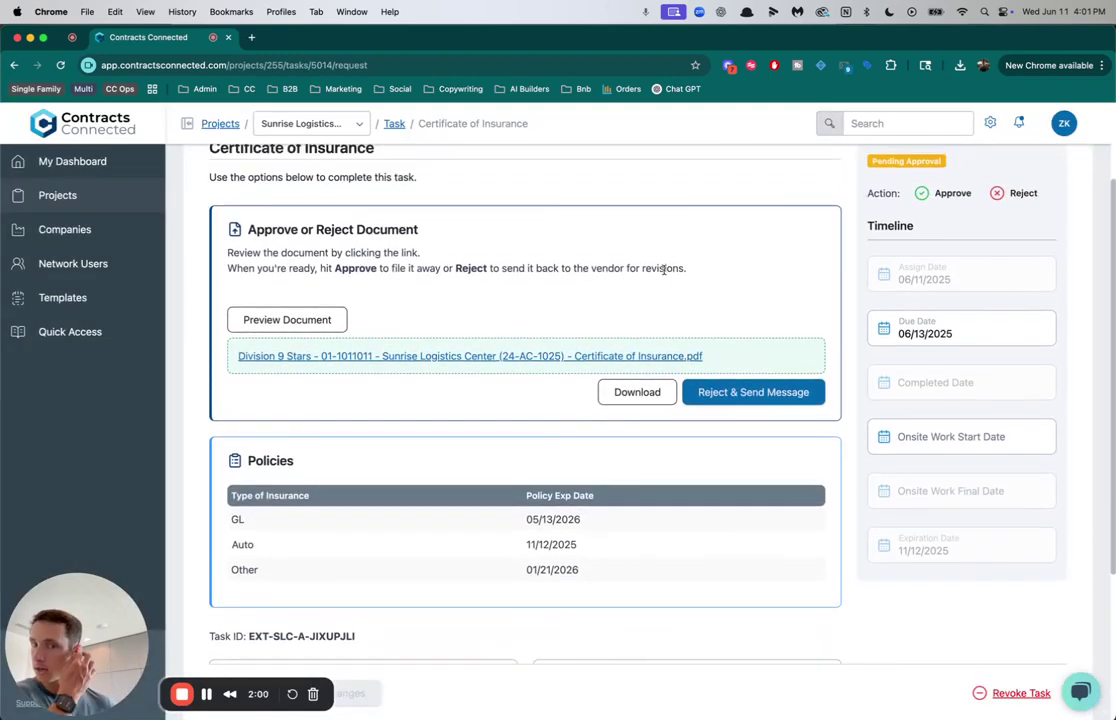
click(553, 355)
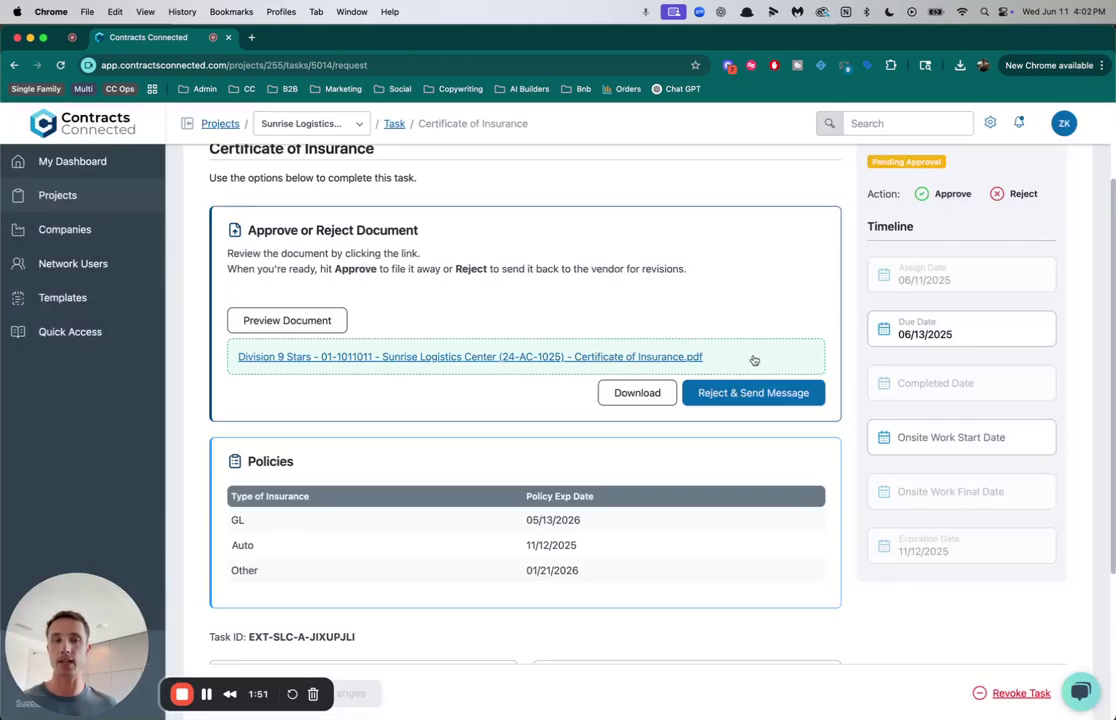
drag(752, 359, 516, 364)
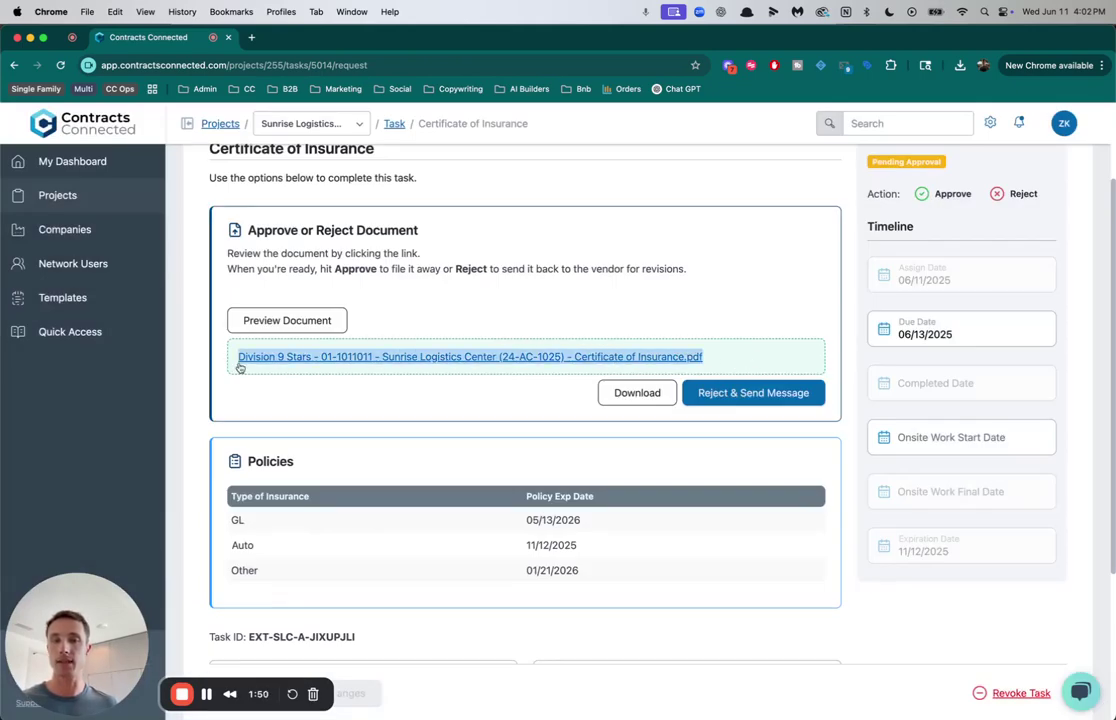
click(470, 356)
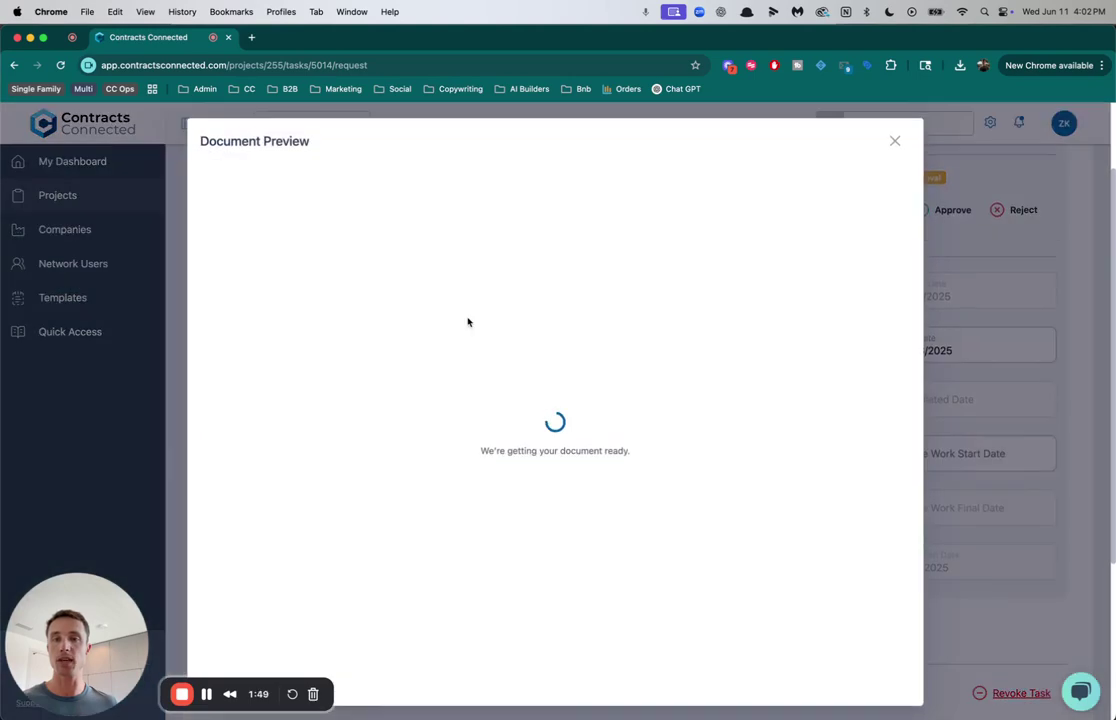
click(895, 142)
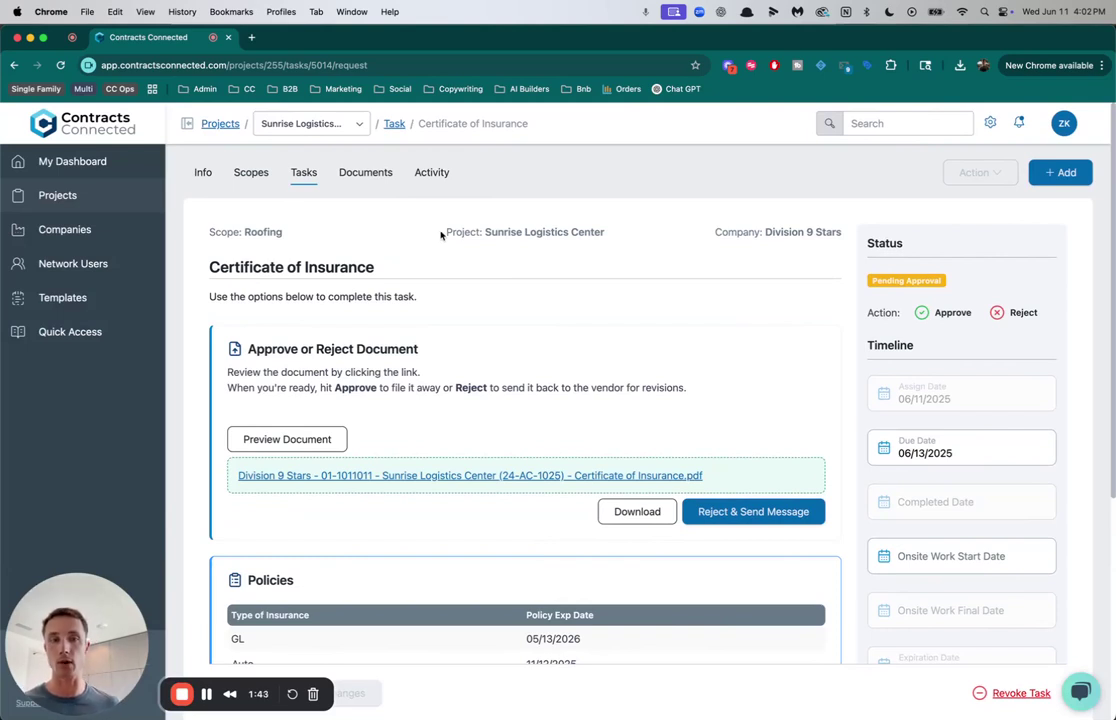
scroll(473, 229, down, 2)
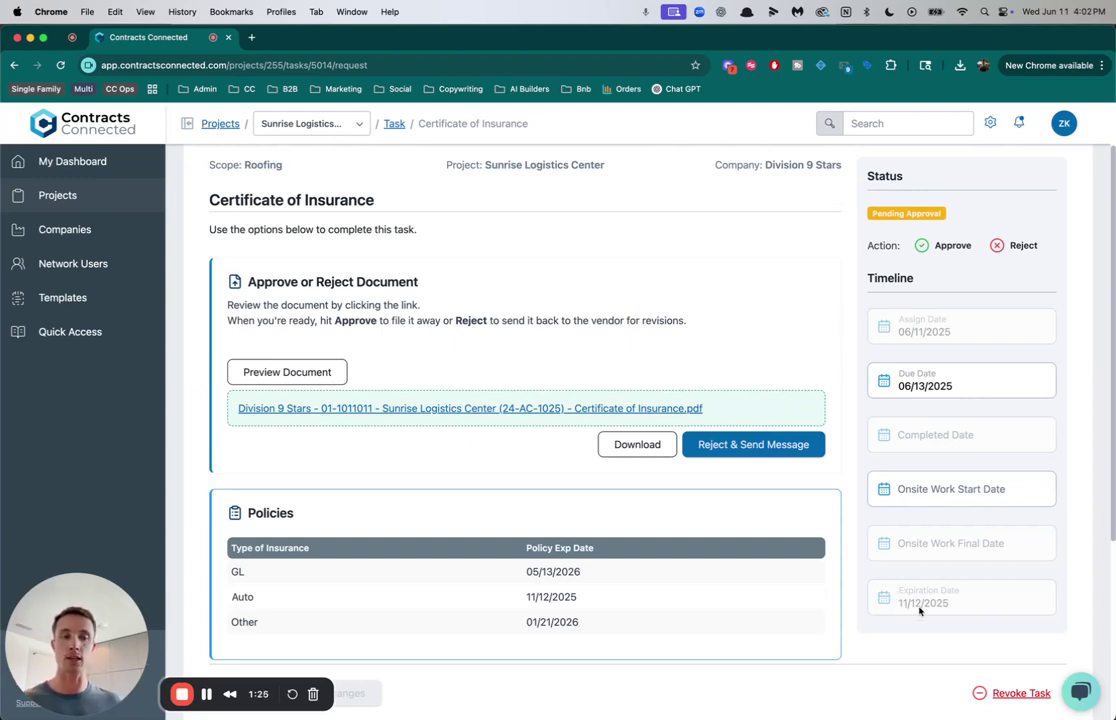
scroll(549, 493, down, 2)
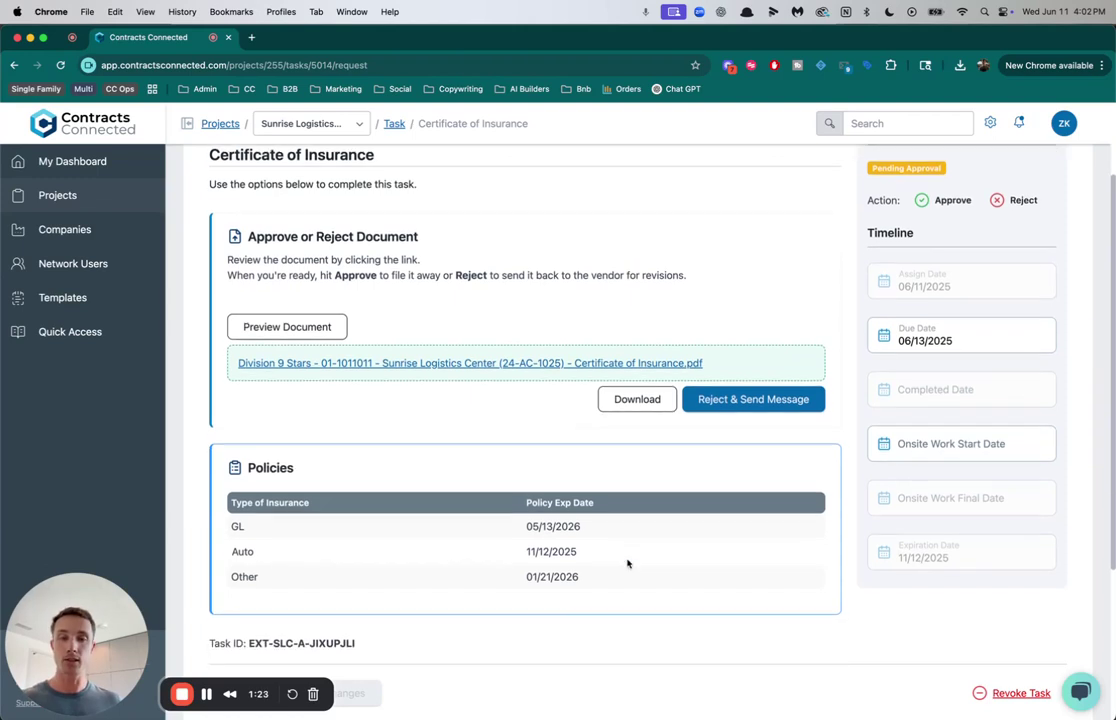
scroll(650, 512, up, 1)
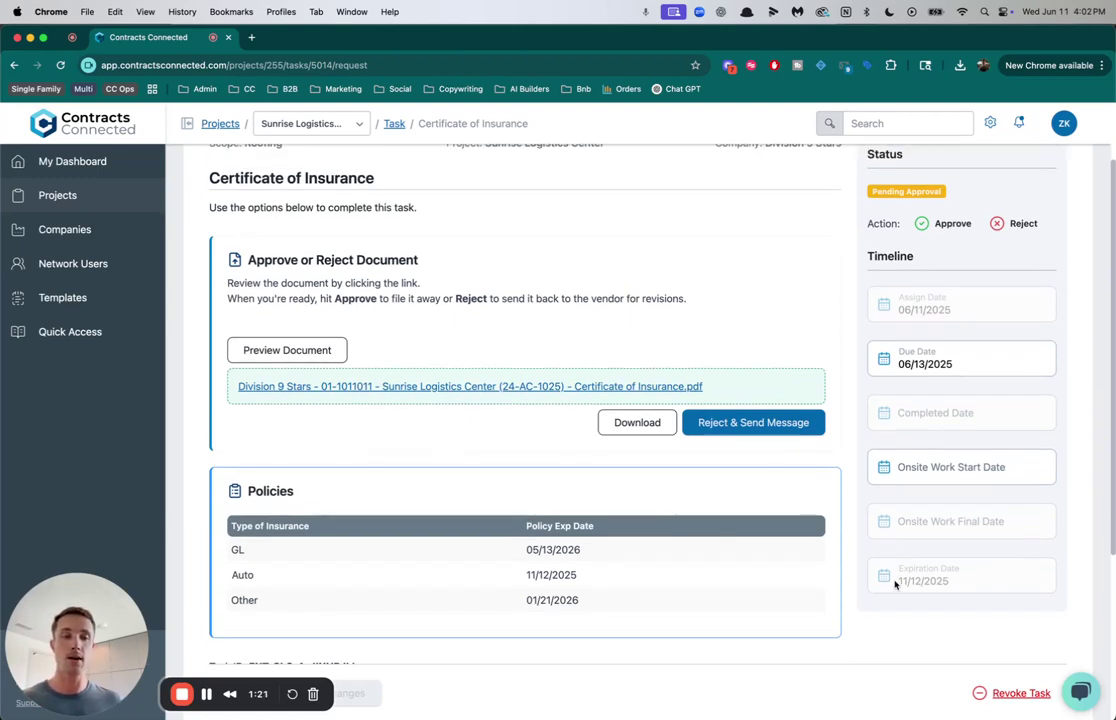
Check the rejection comment prompt for the submitted Certificate of Insurance and cancel it without rejecting the file
scroll(942, 586, up, 1)
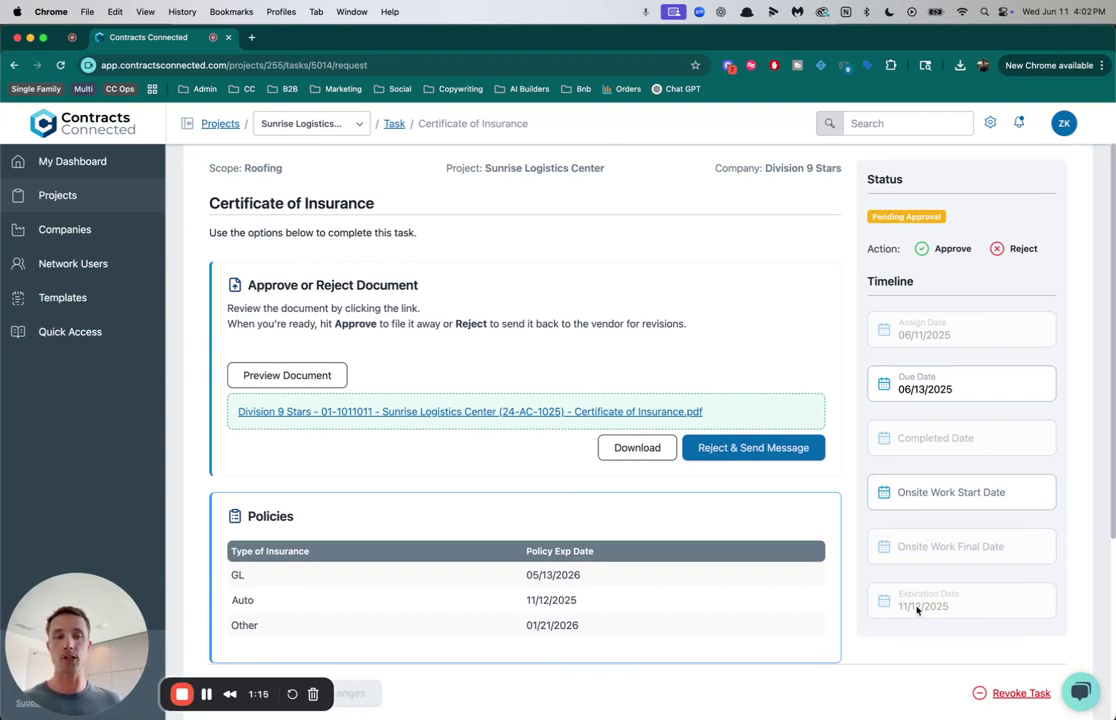
scroll(645, 470, up, 1)
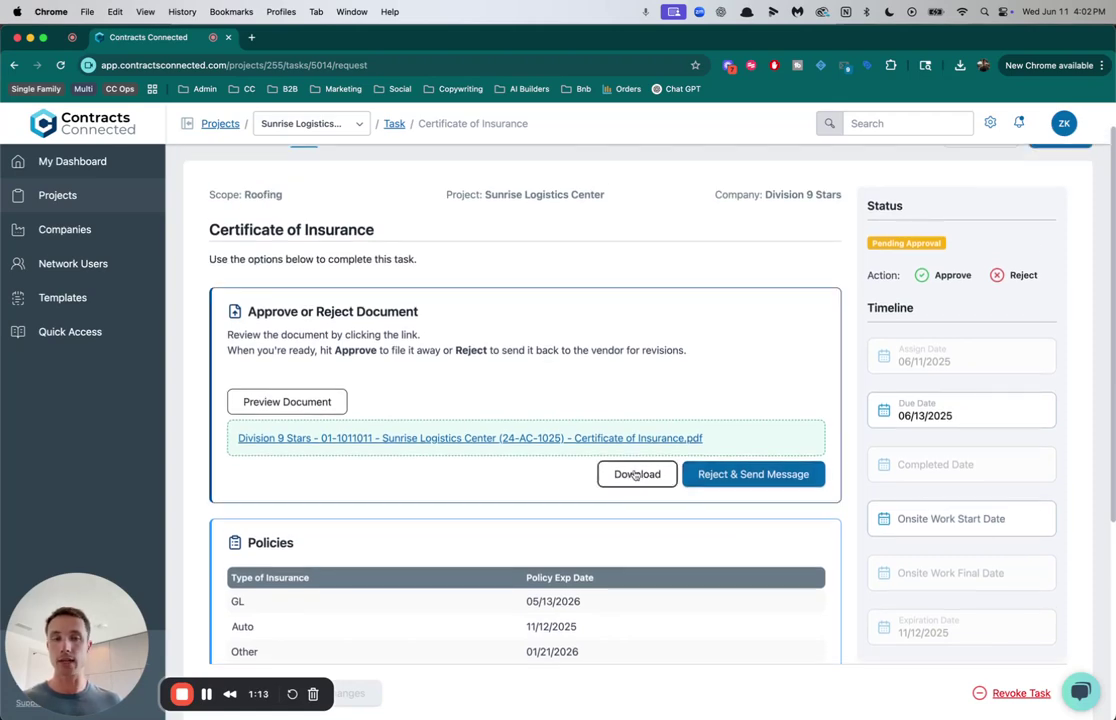
scroll(730, 482, up, 1)
click(748, 484)
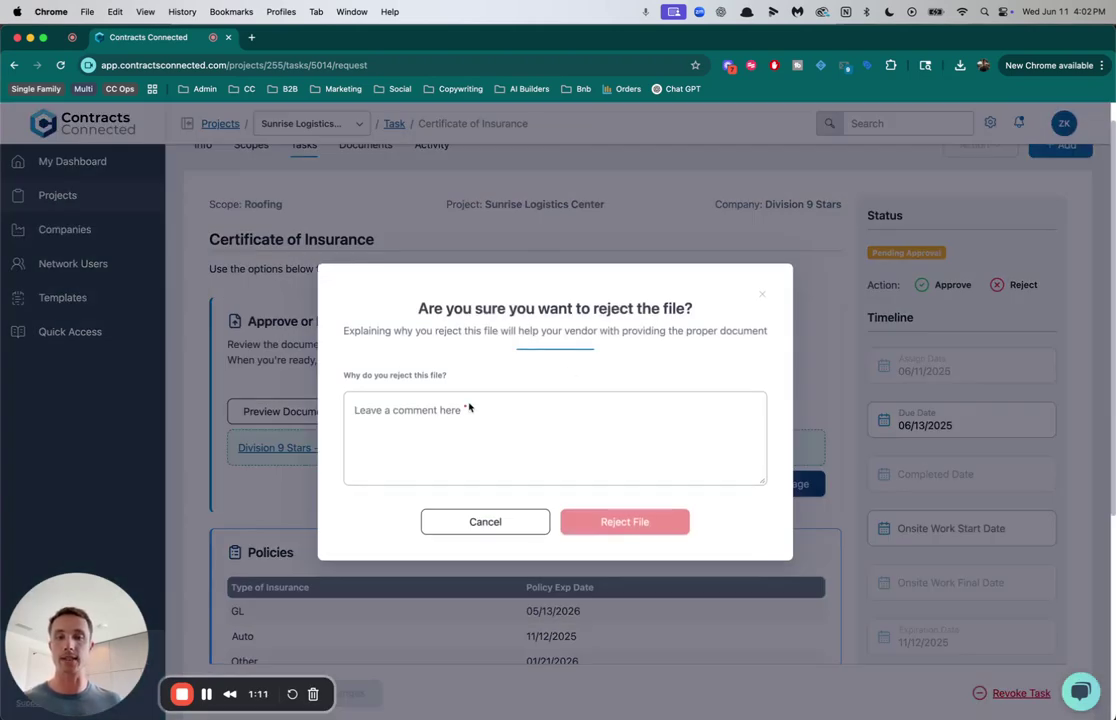
click(485, 521)
Approve the Certificate of Insurance task and open the project's completed documents
scroll(700, 420, up, 1)
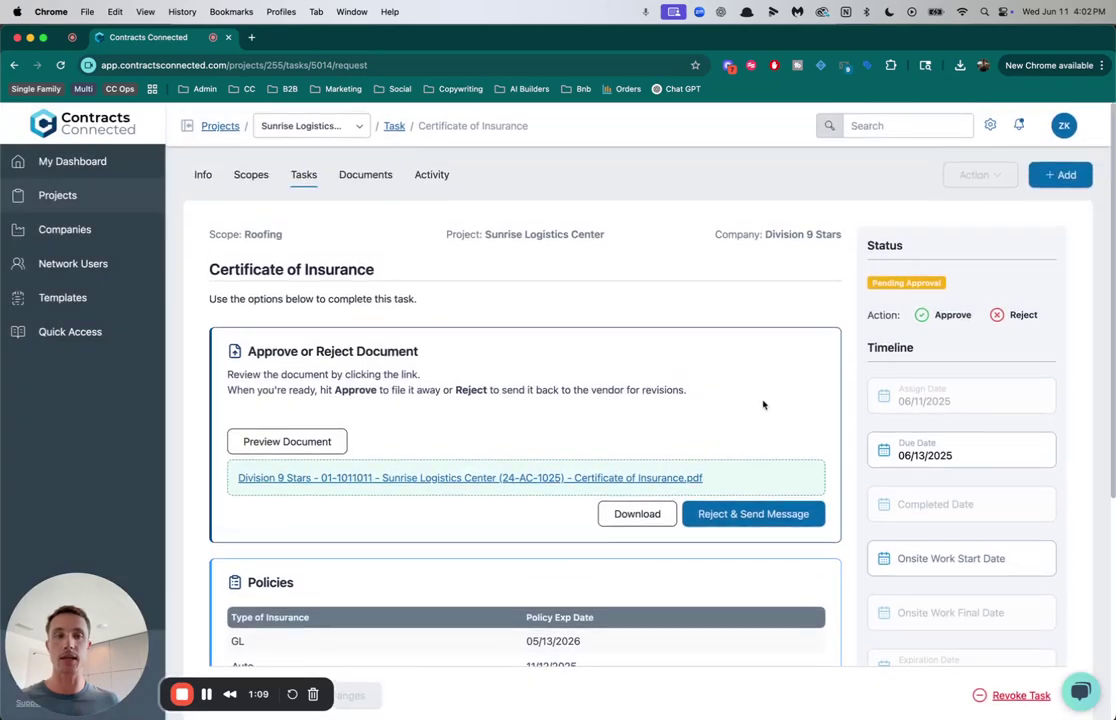
click(952, 314)
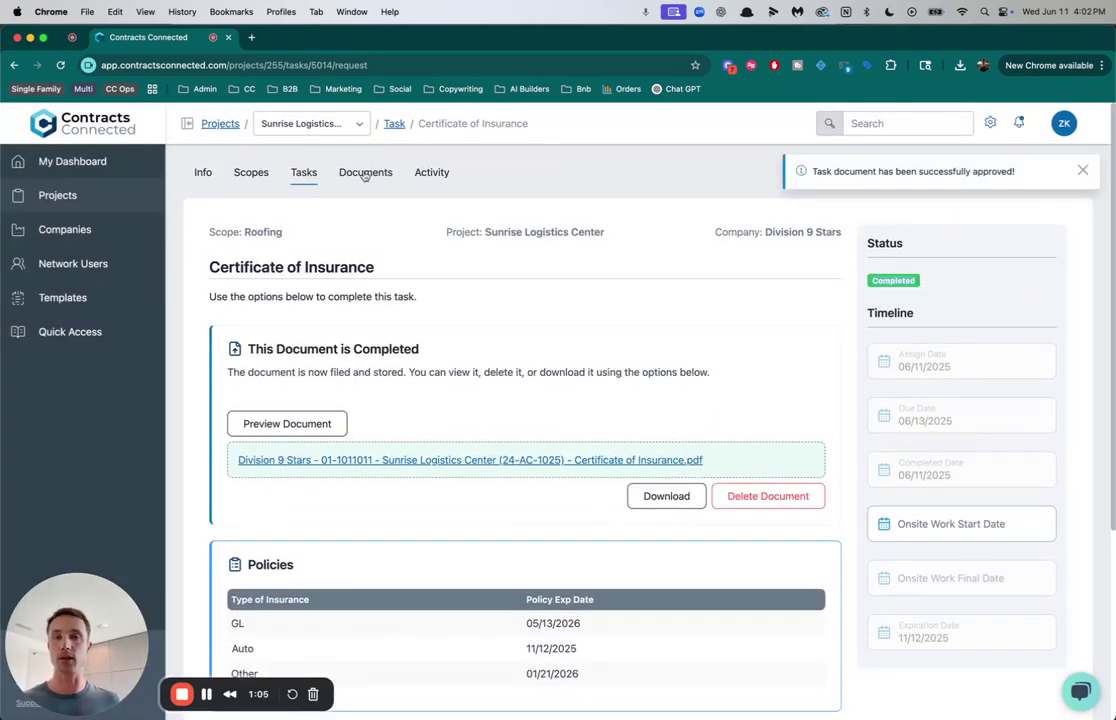
click(365, 173)
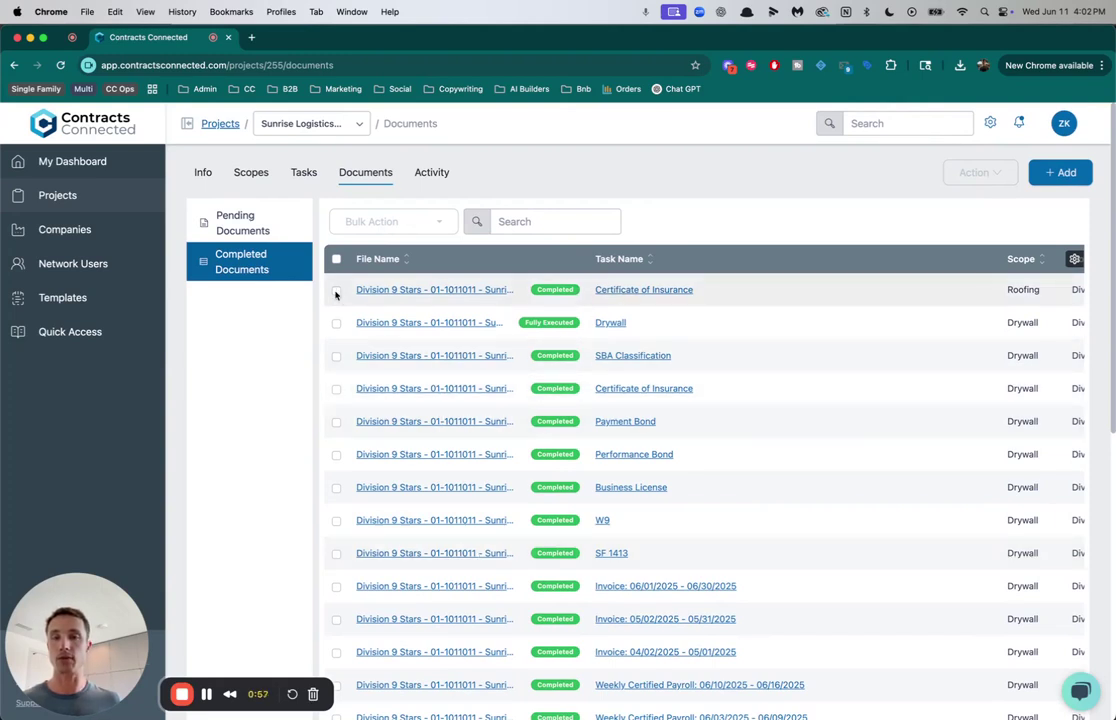
Select the Roofing Certificate of Insurance and the Drywall contract file, check the available bulk actions, and clear the selection
click(336, 291)
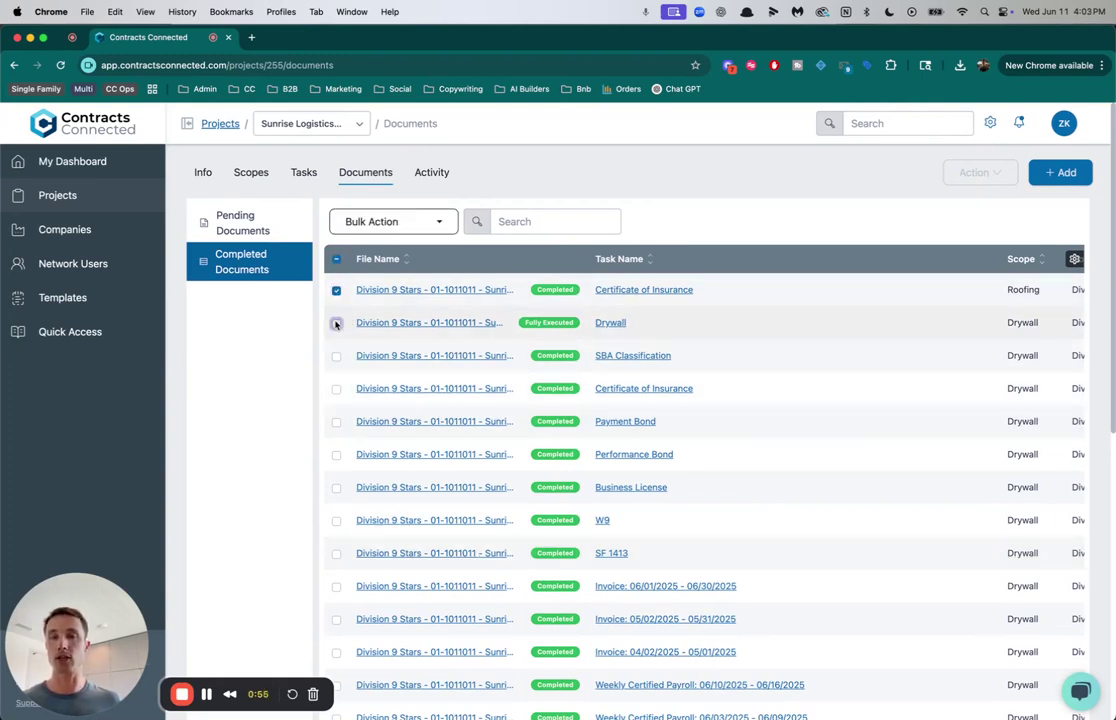
click(336, 323)
click(390, 221)
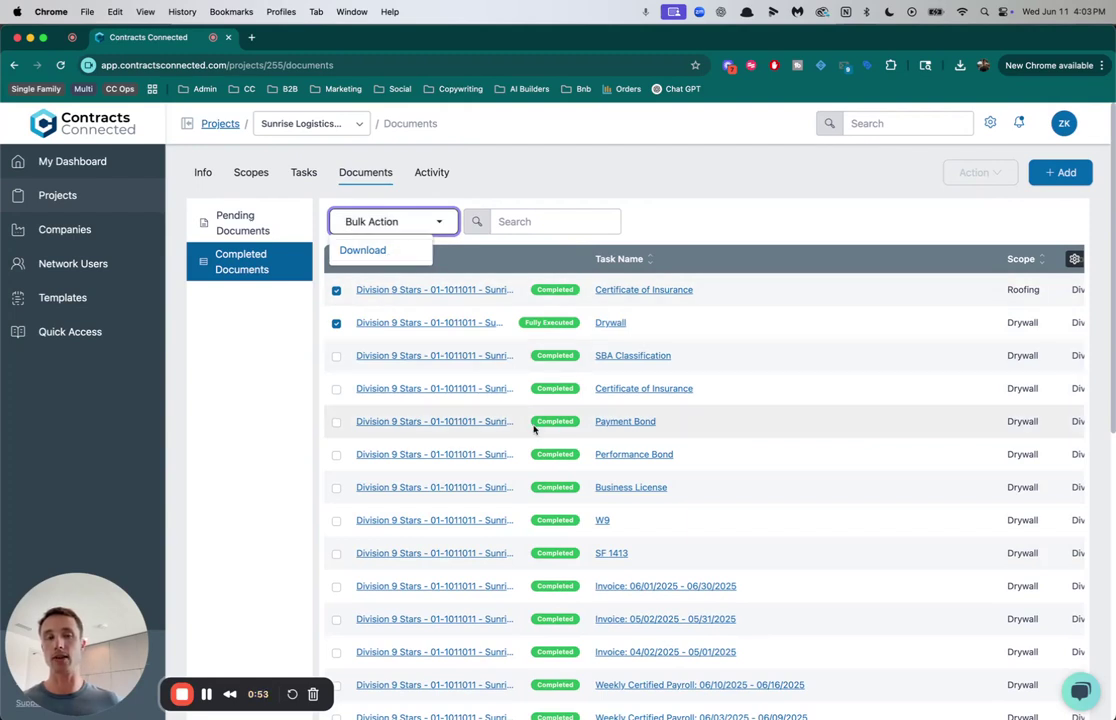
click(357, 224)
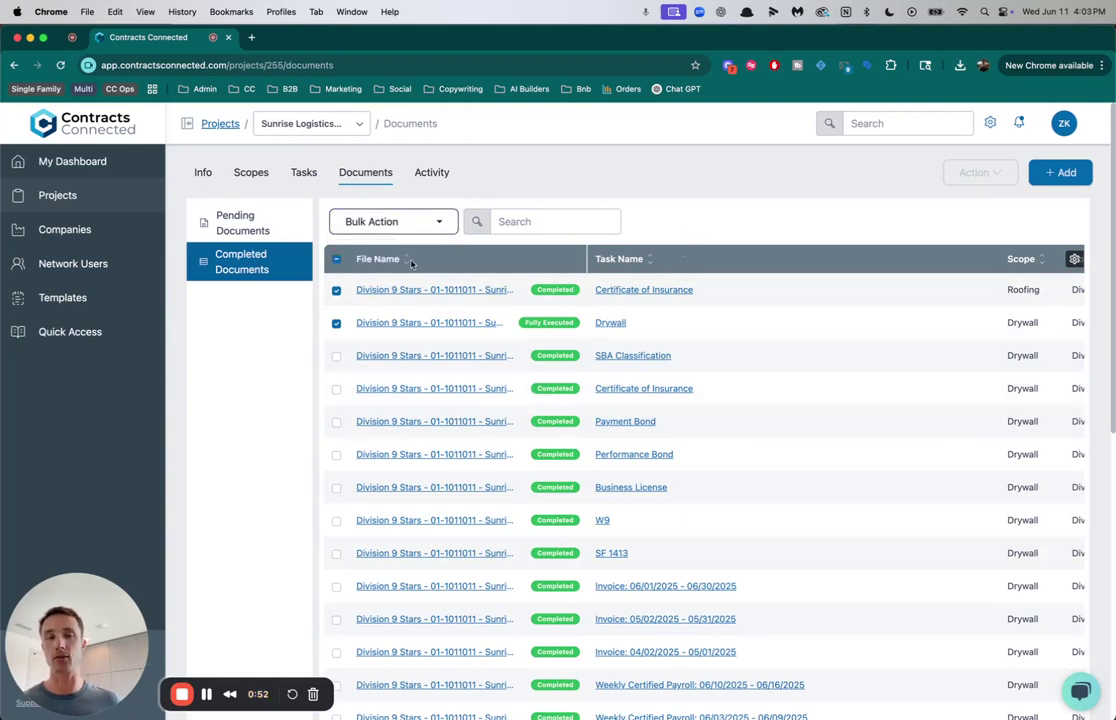
click(336, 259)
click(337, 260)
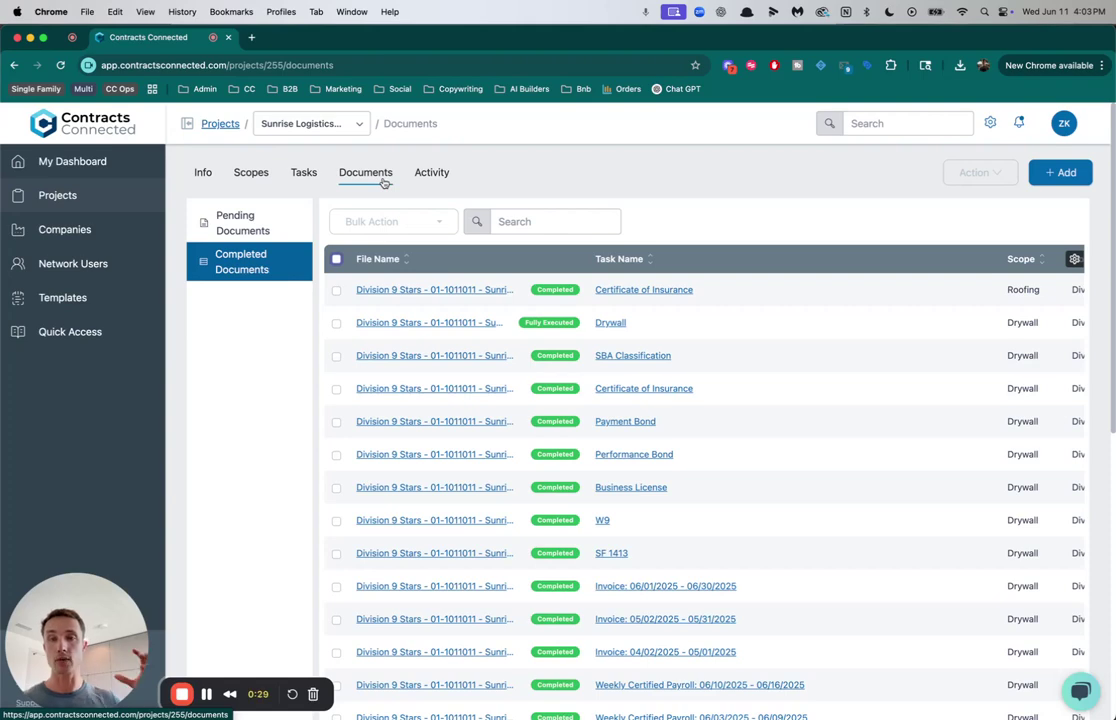
Return to the dashboard, review the outstanding items in My Tasks, and close the task list
click(59, 165)
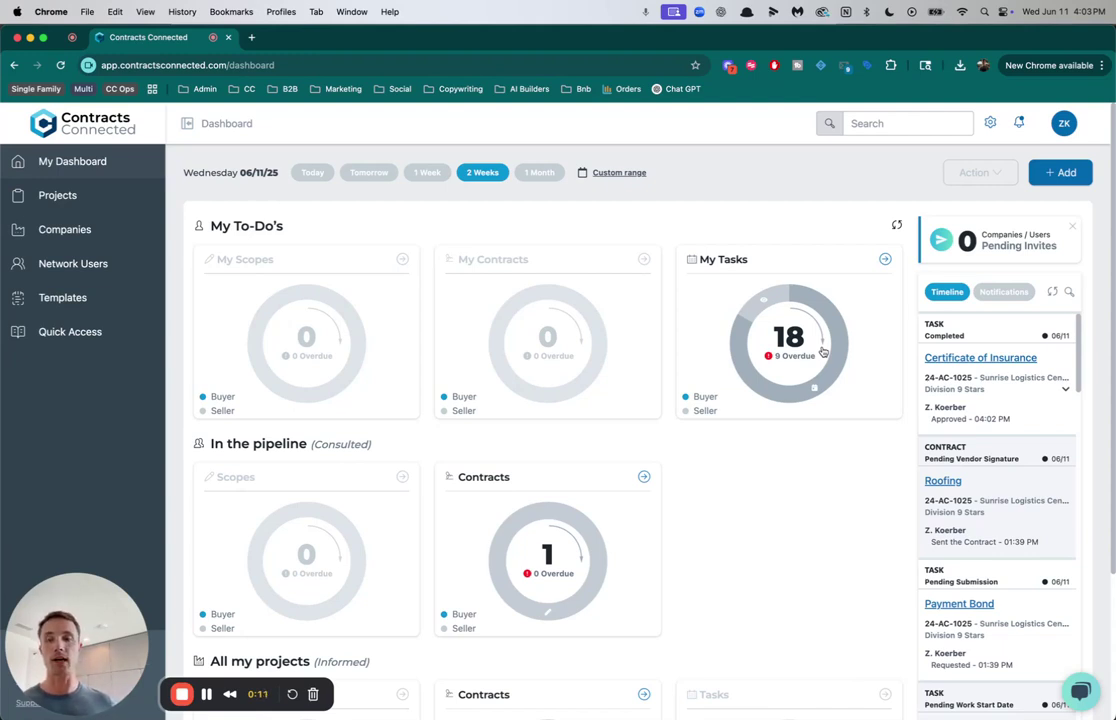
click(822, 350)
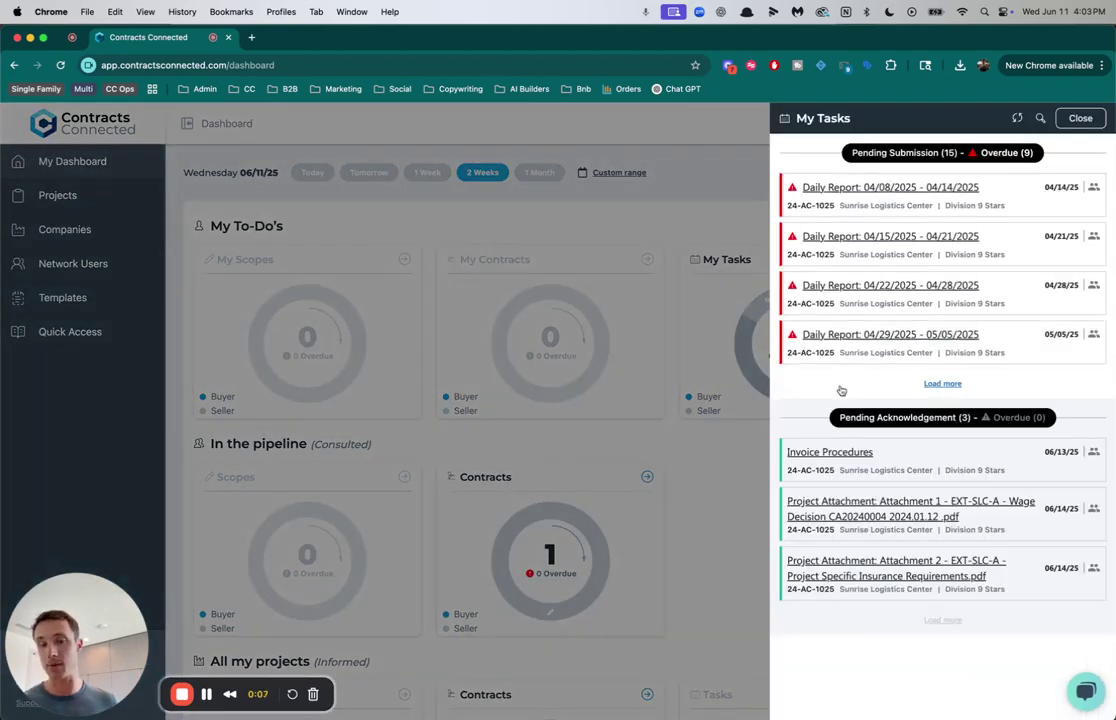
click(703, 440)
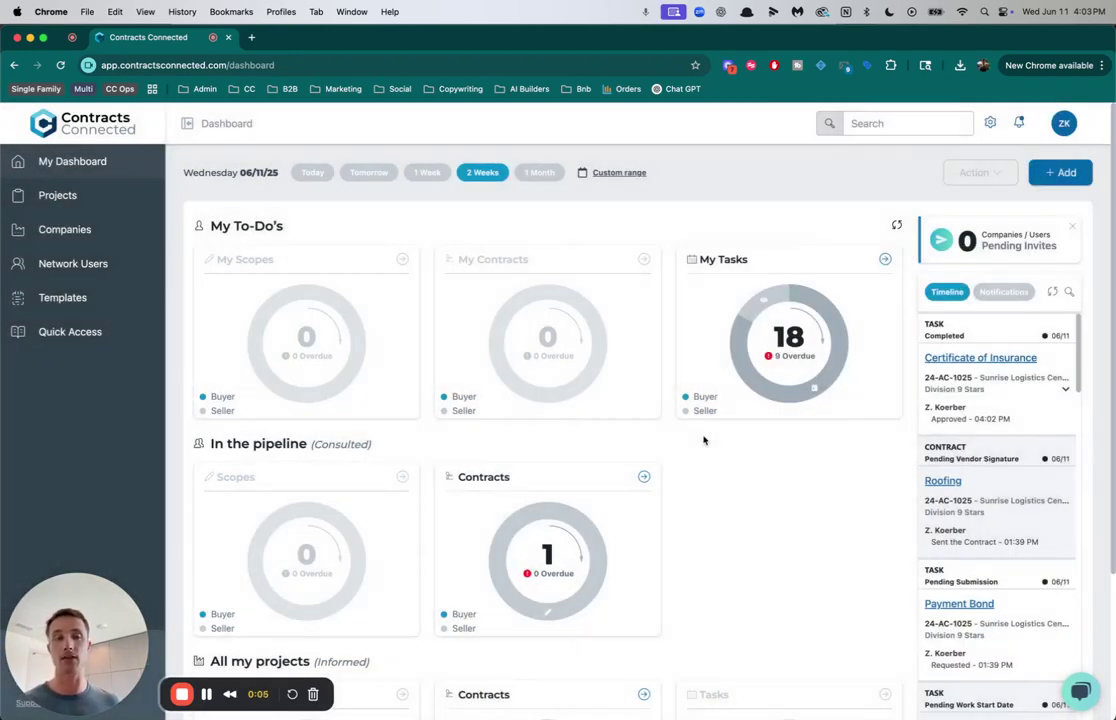